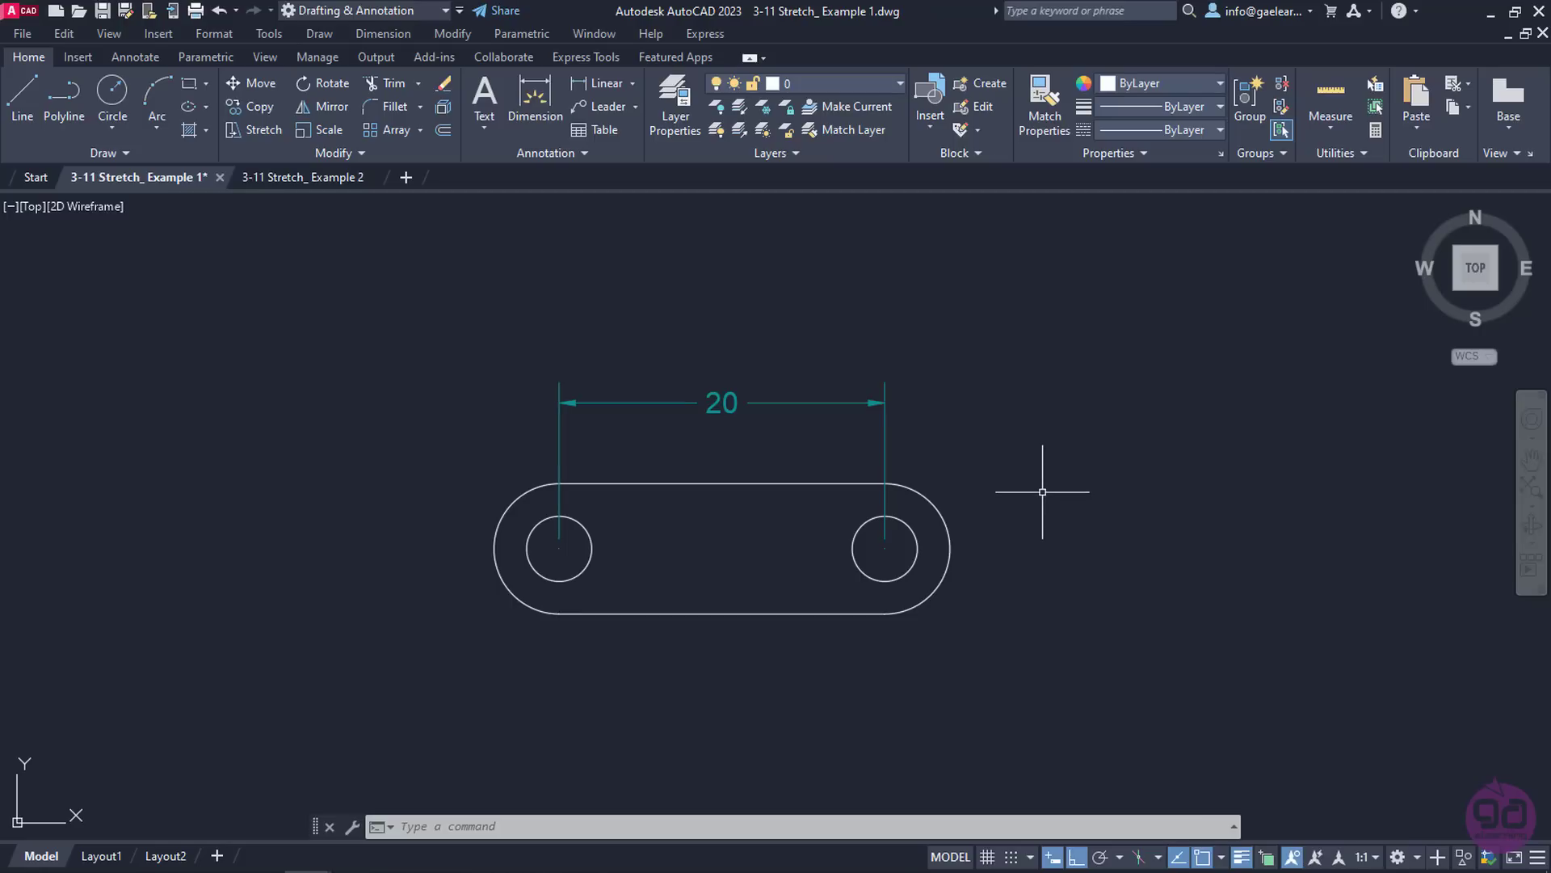
# Look through the Modify menu's editing commands and dismiss it without choosing one.
pyautogui.click(453, 33)
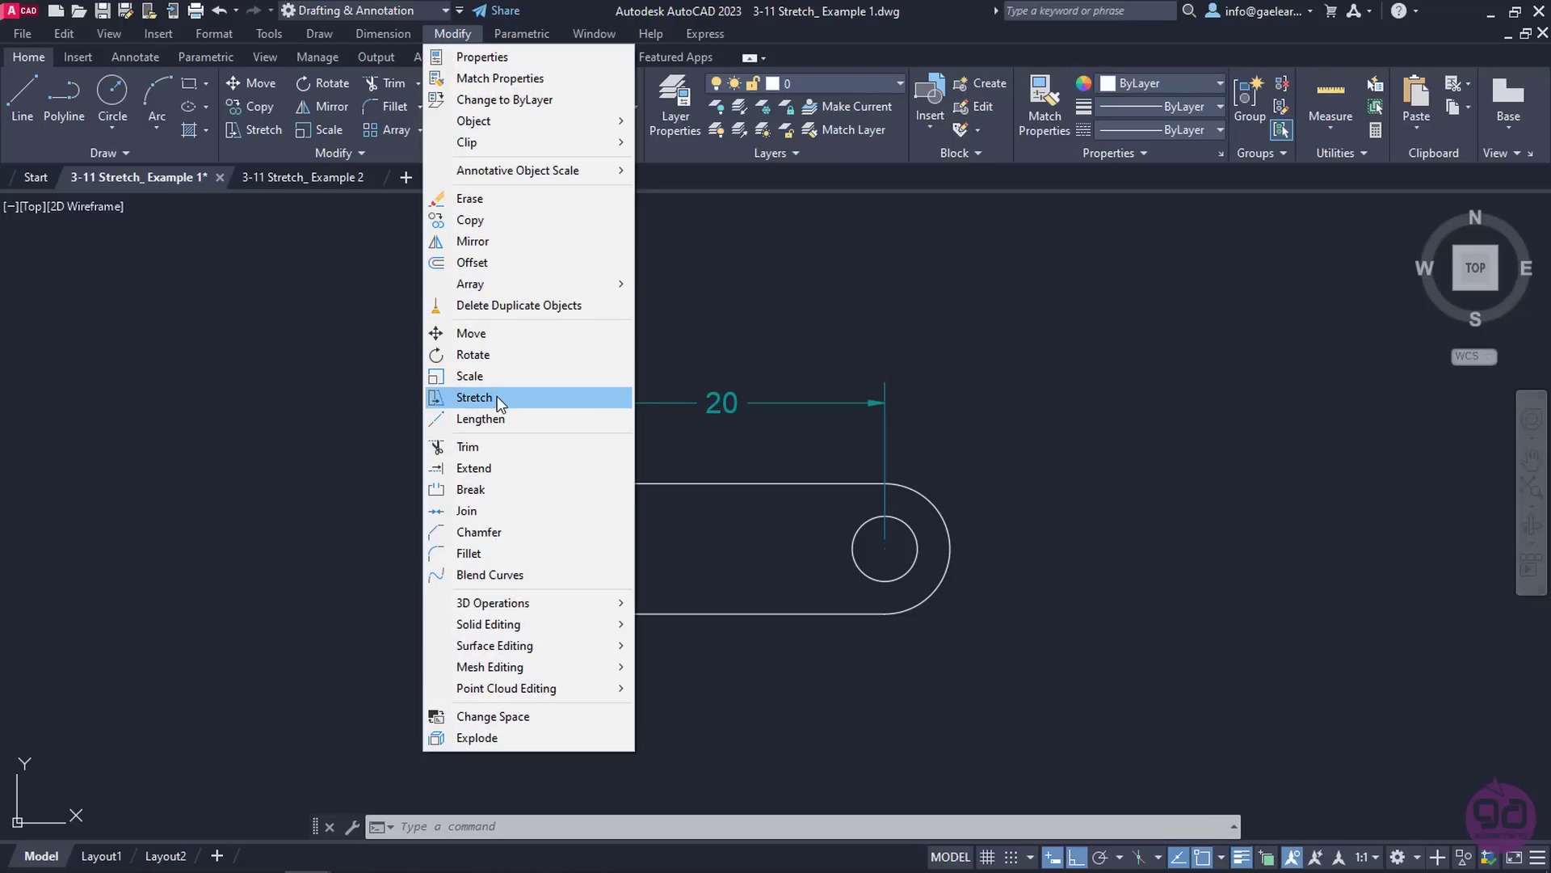
pyautogui.press('Escape')
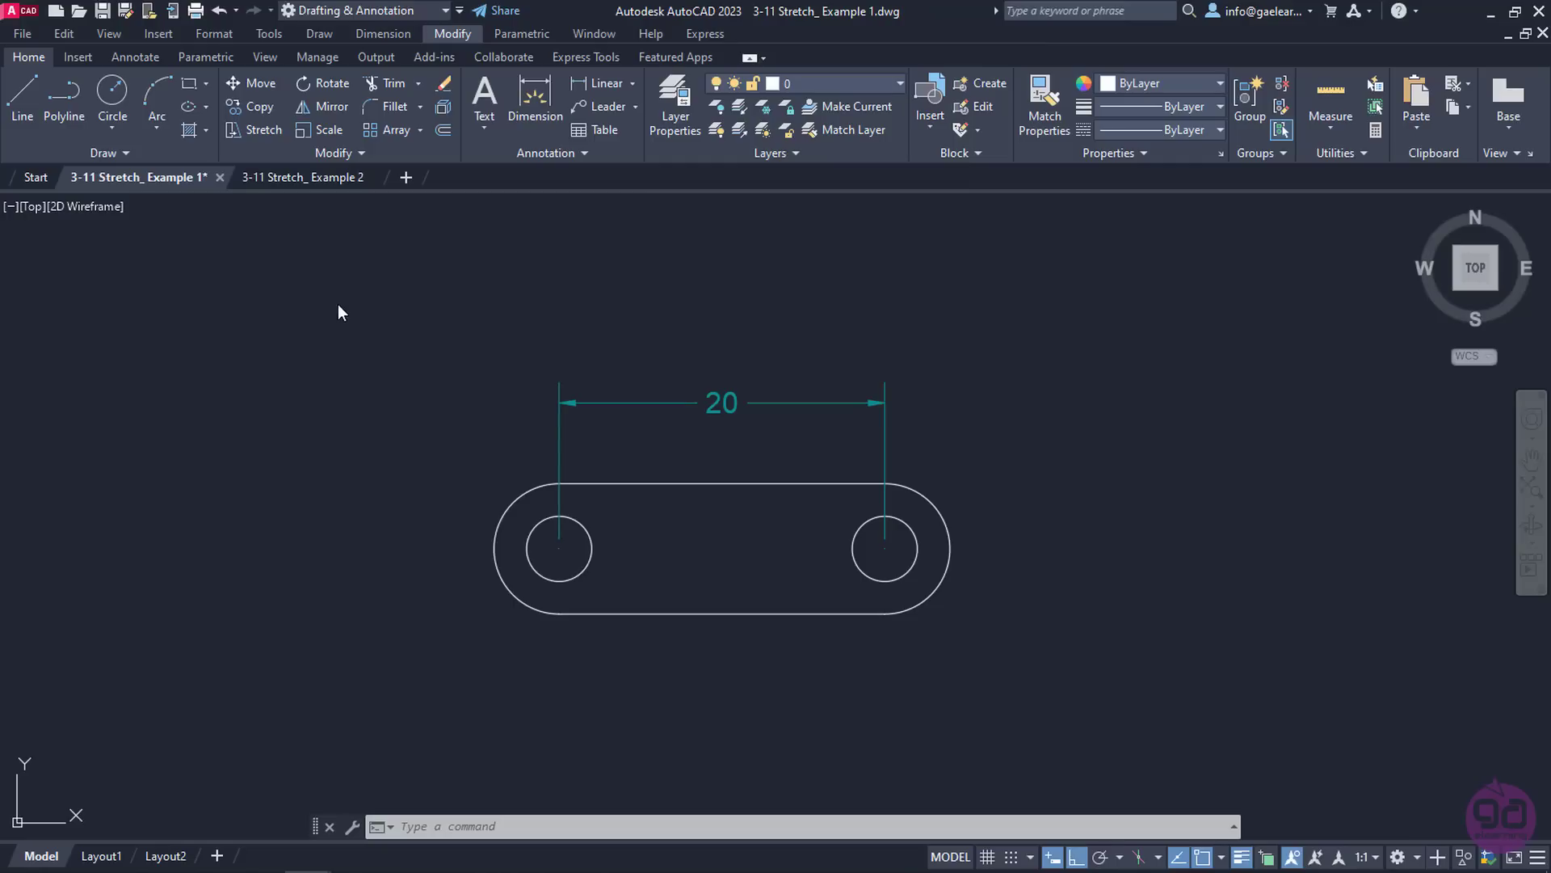
# Select the right arc, hole and both slot edges to stretch, pick the hole centre, then cancel.
pyautogui.click(252, 135)
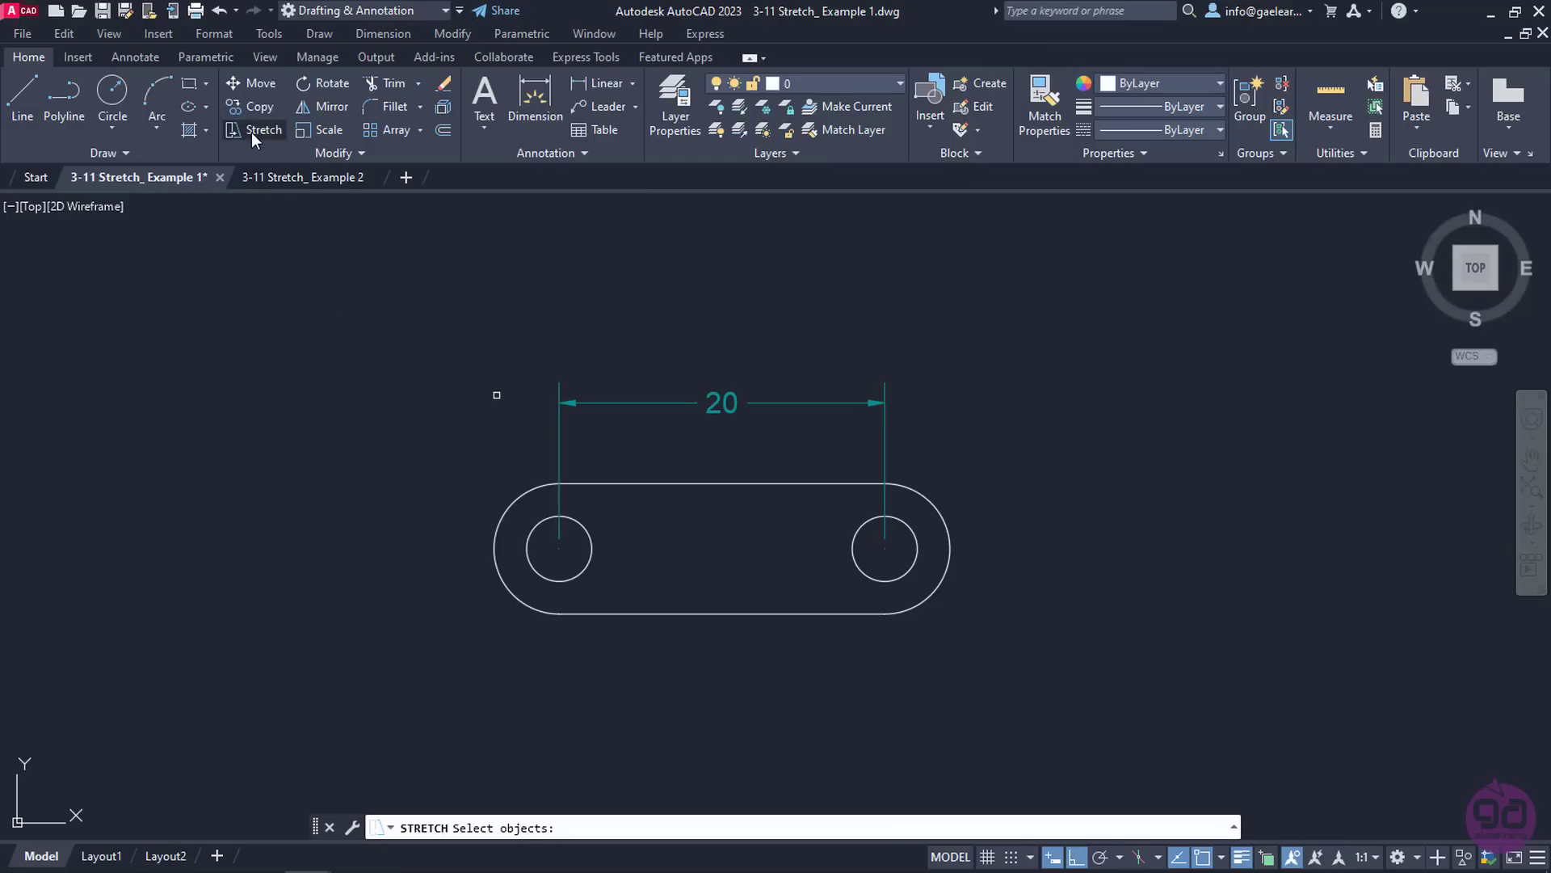
pyautogui.click(732, 451)
pyautogui.click(973, 634)
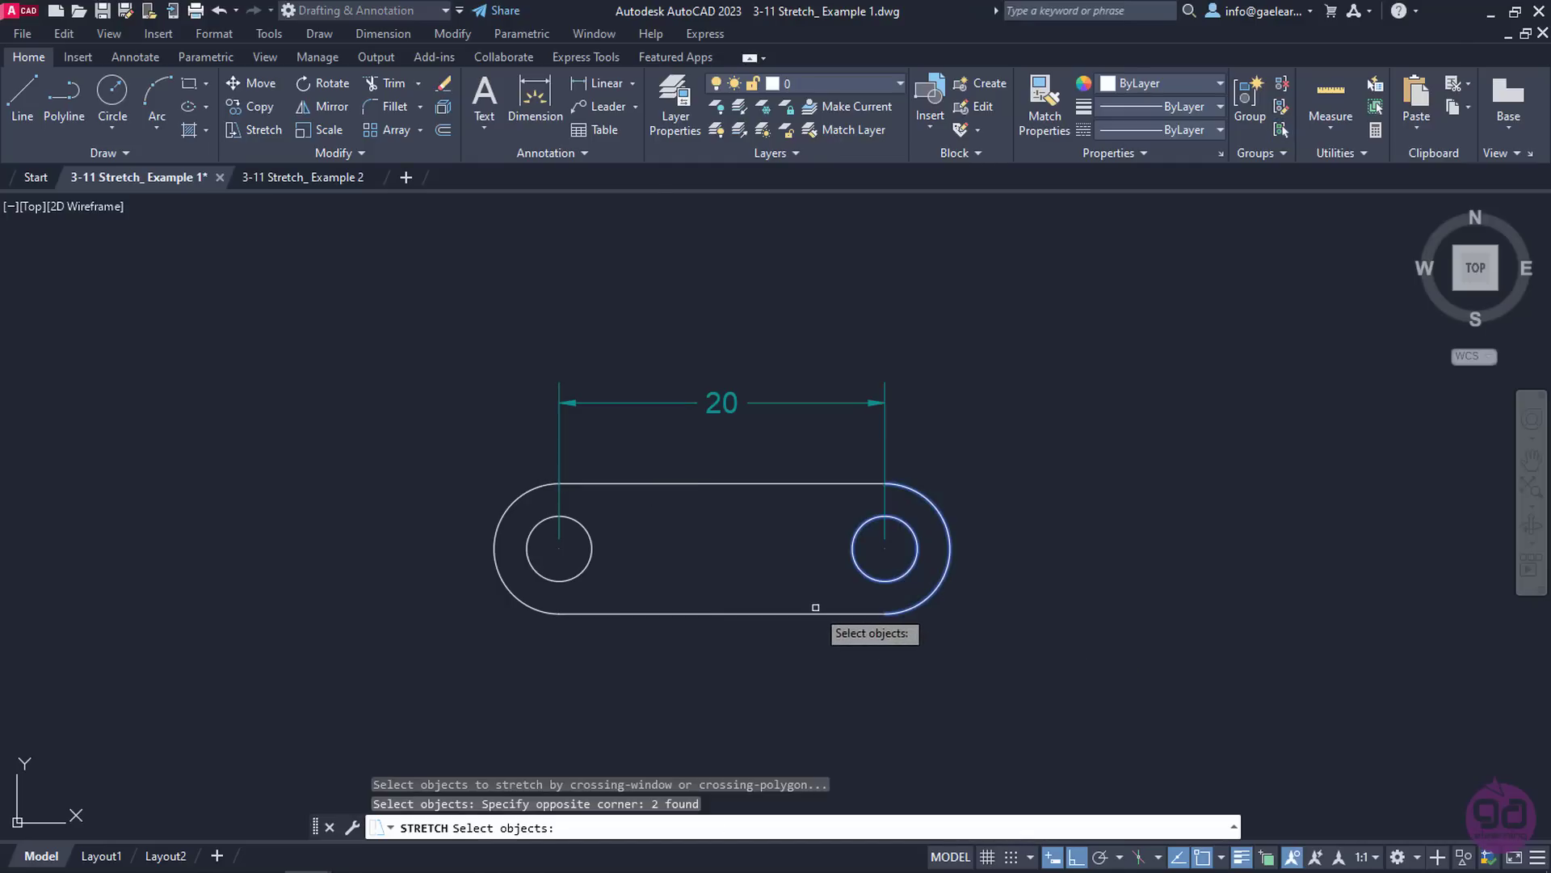
pyautogui.click(815, 613)
pyautogui.click(799, 482)
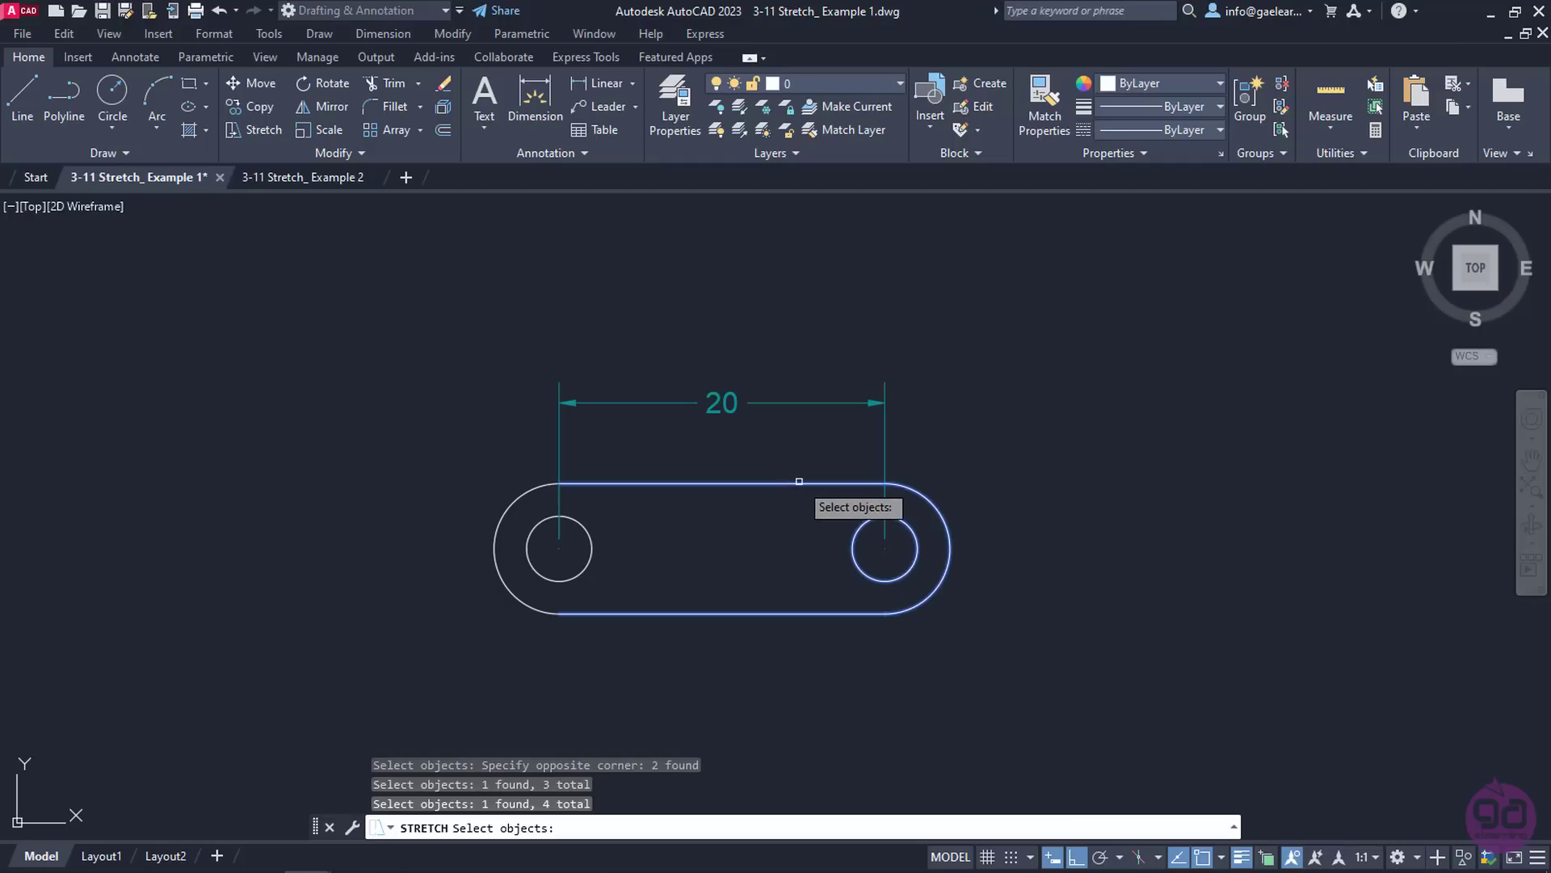
pyautogui.press('Return')
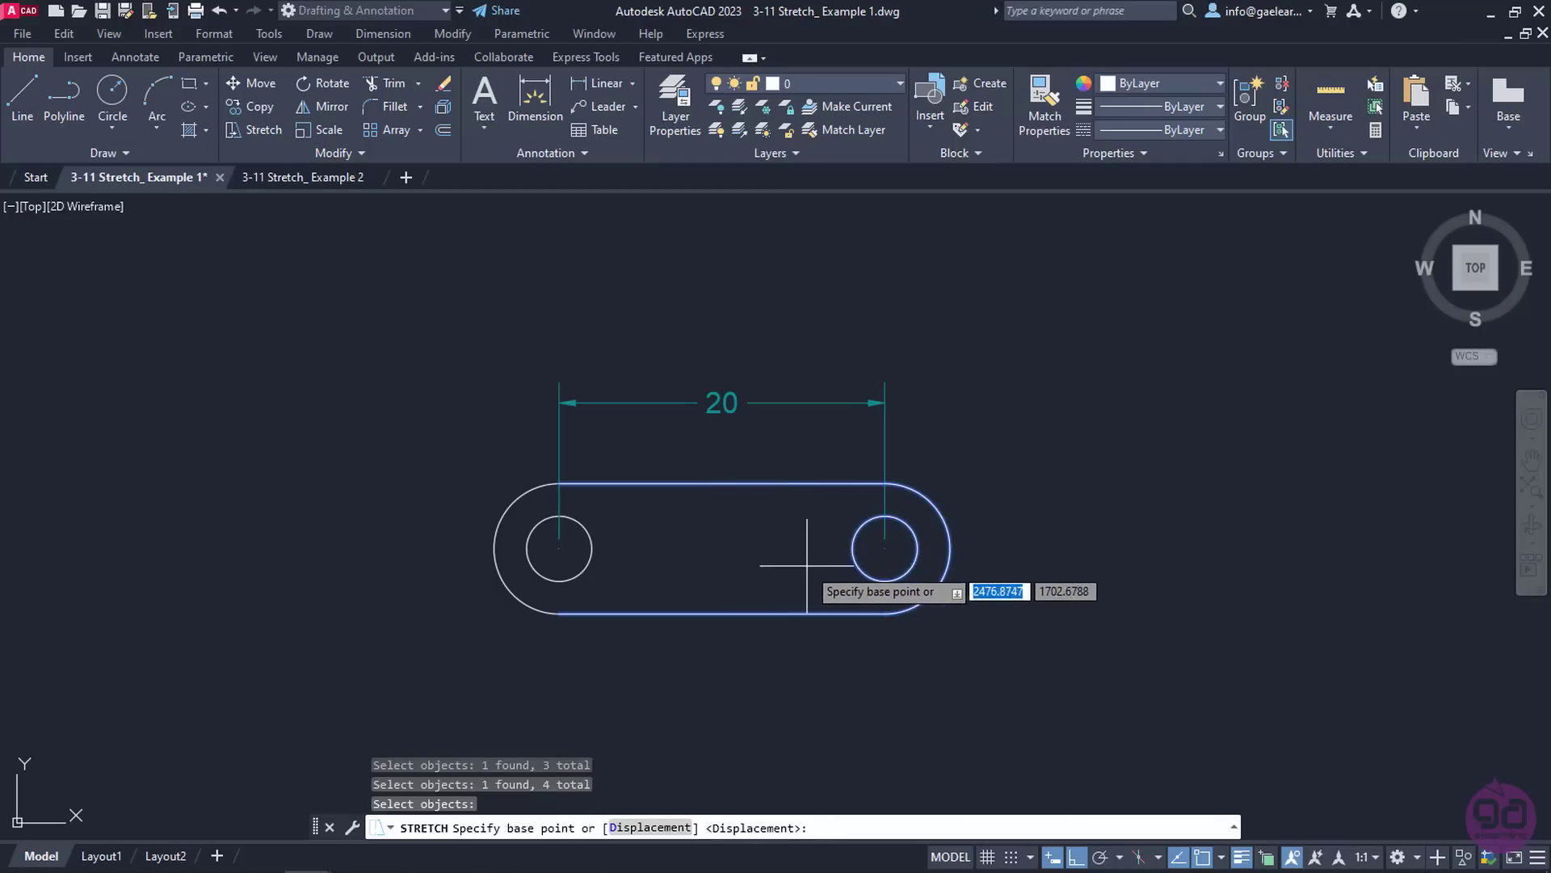
pyautogui.click(885, 548)
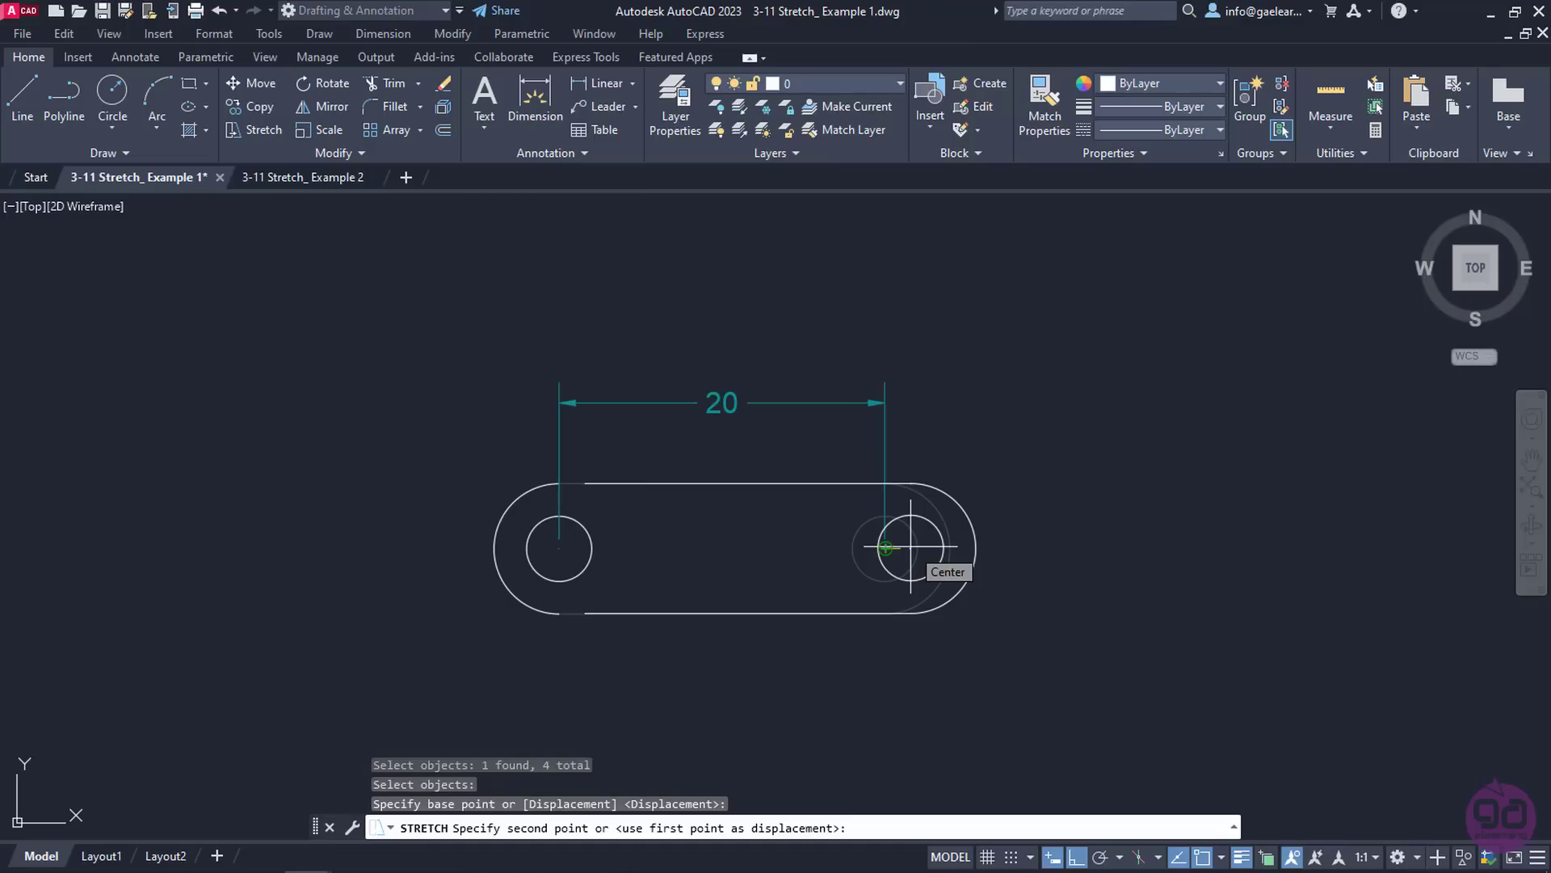
pyautogui.press('Escape')
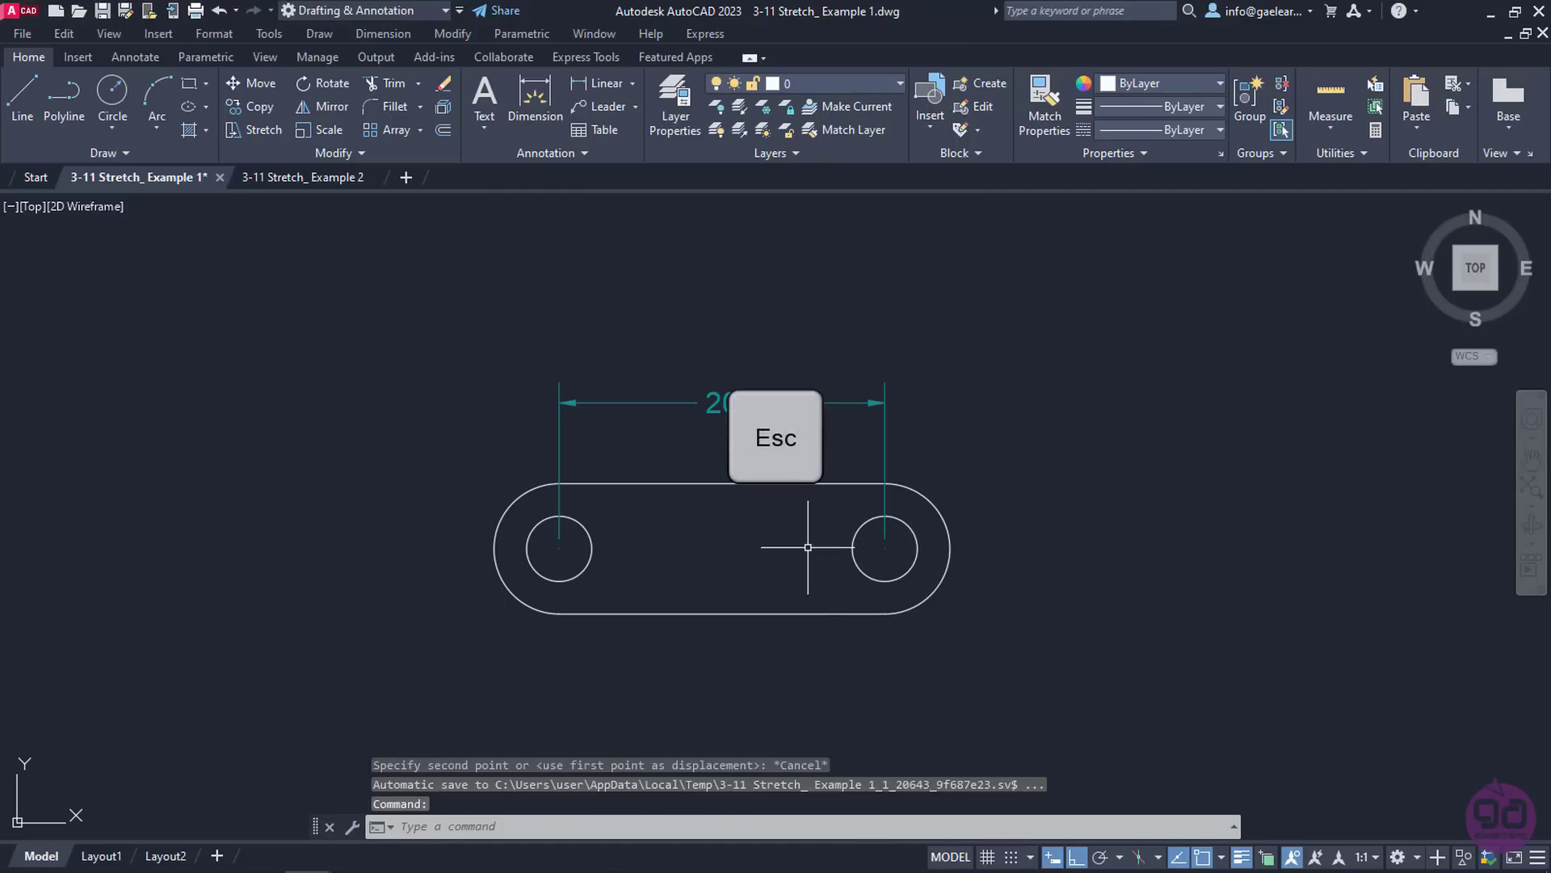
# Stretch the plate's right end 5 units right from the hole centre, making the holes 25 apart.
pyautogui.press('Return')
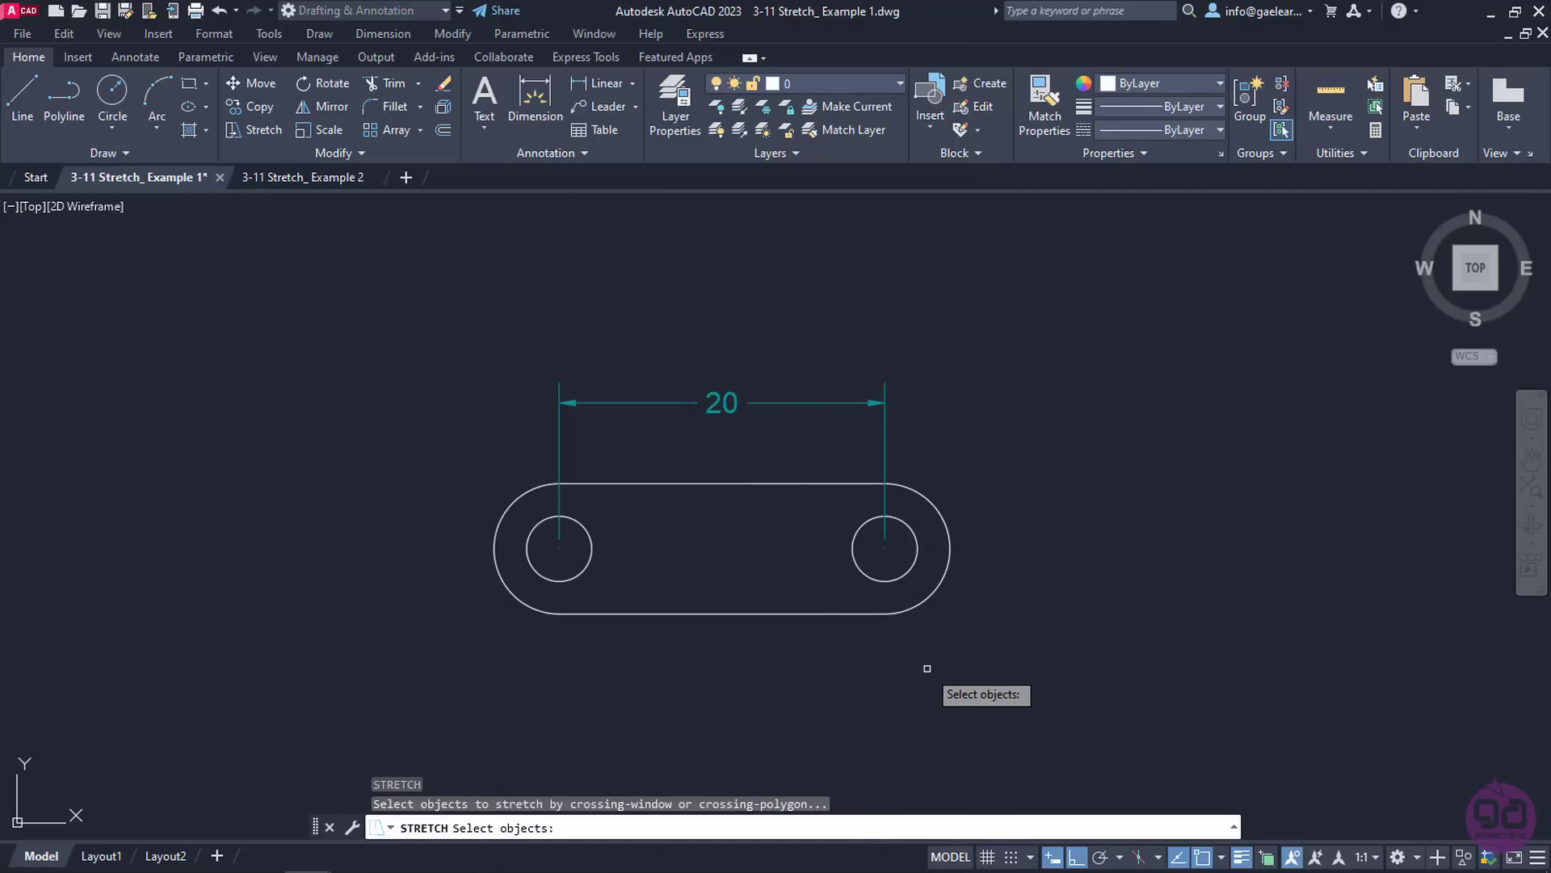
pyautogui.click(986, 635)
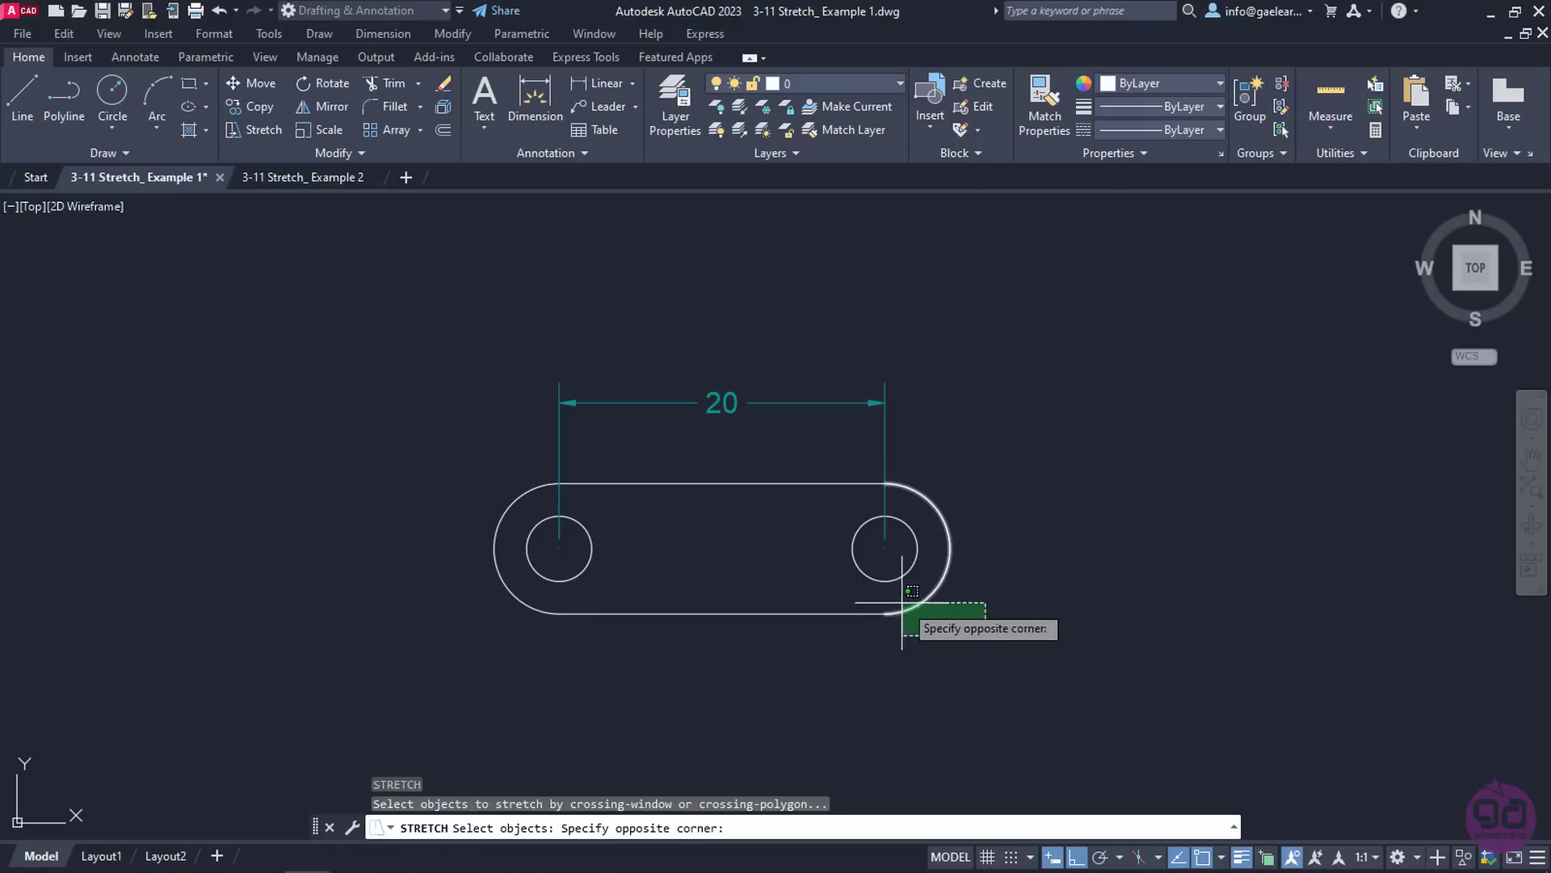
pyautogui.click(821, 480)
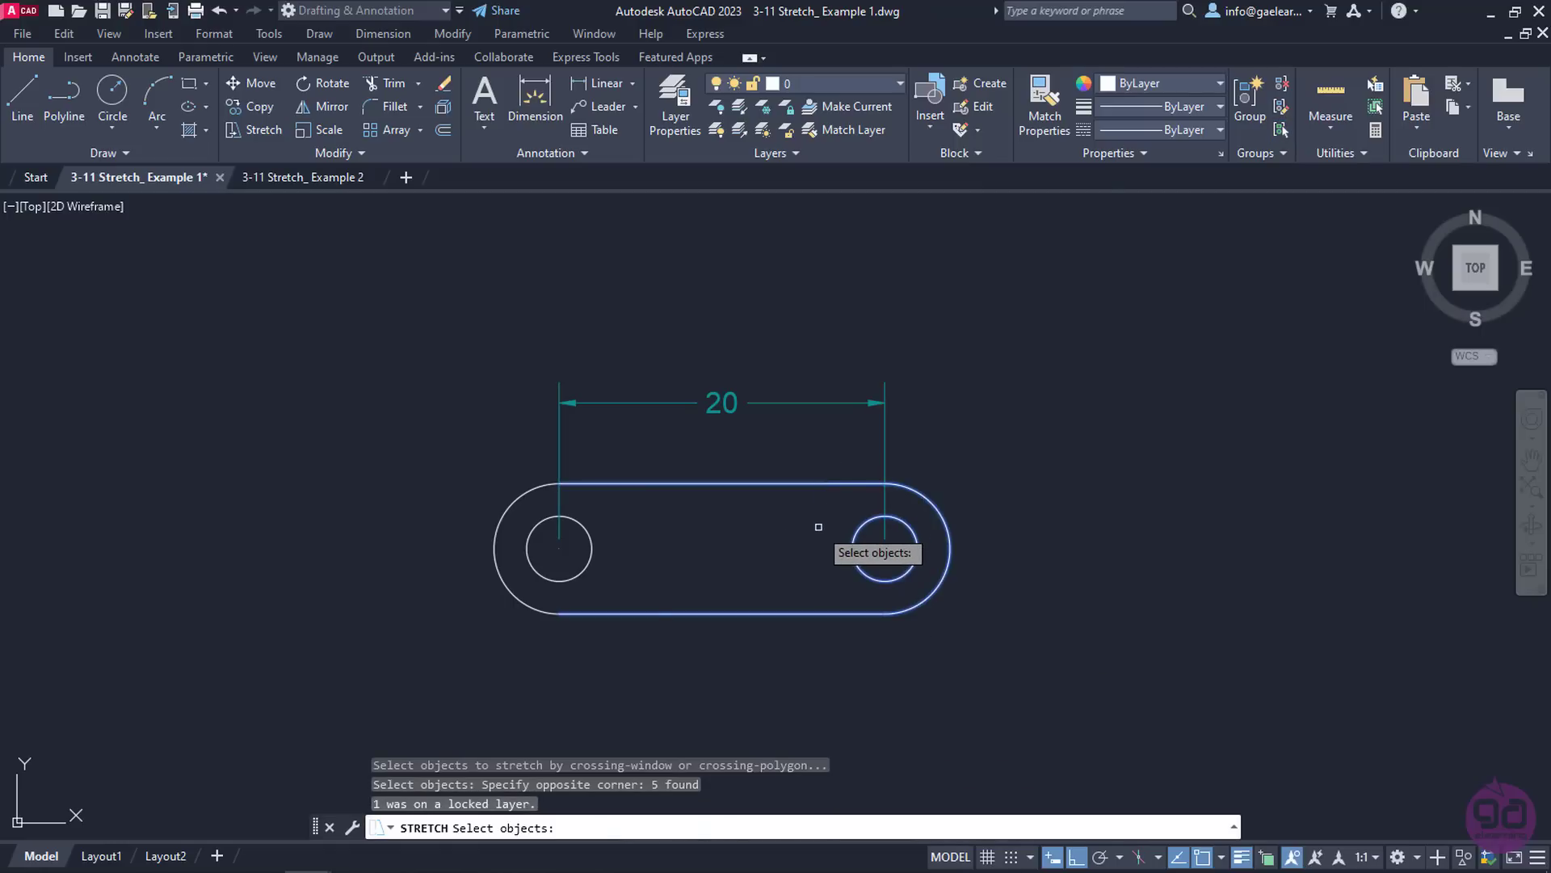
pyautogui.press('Return')
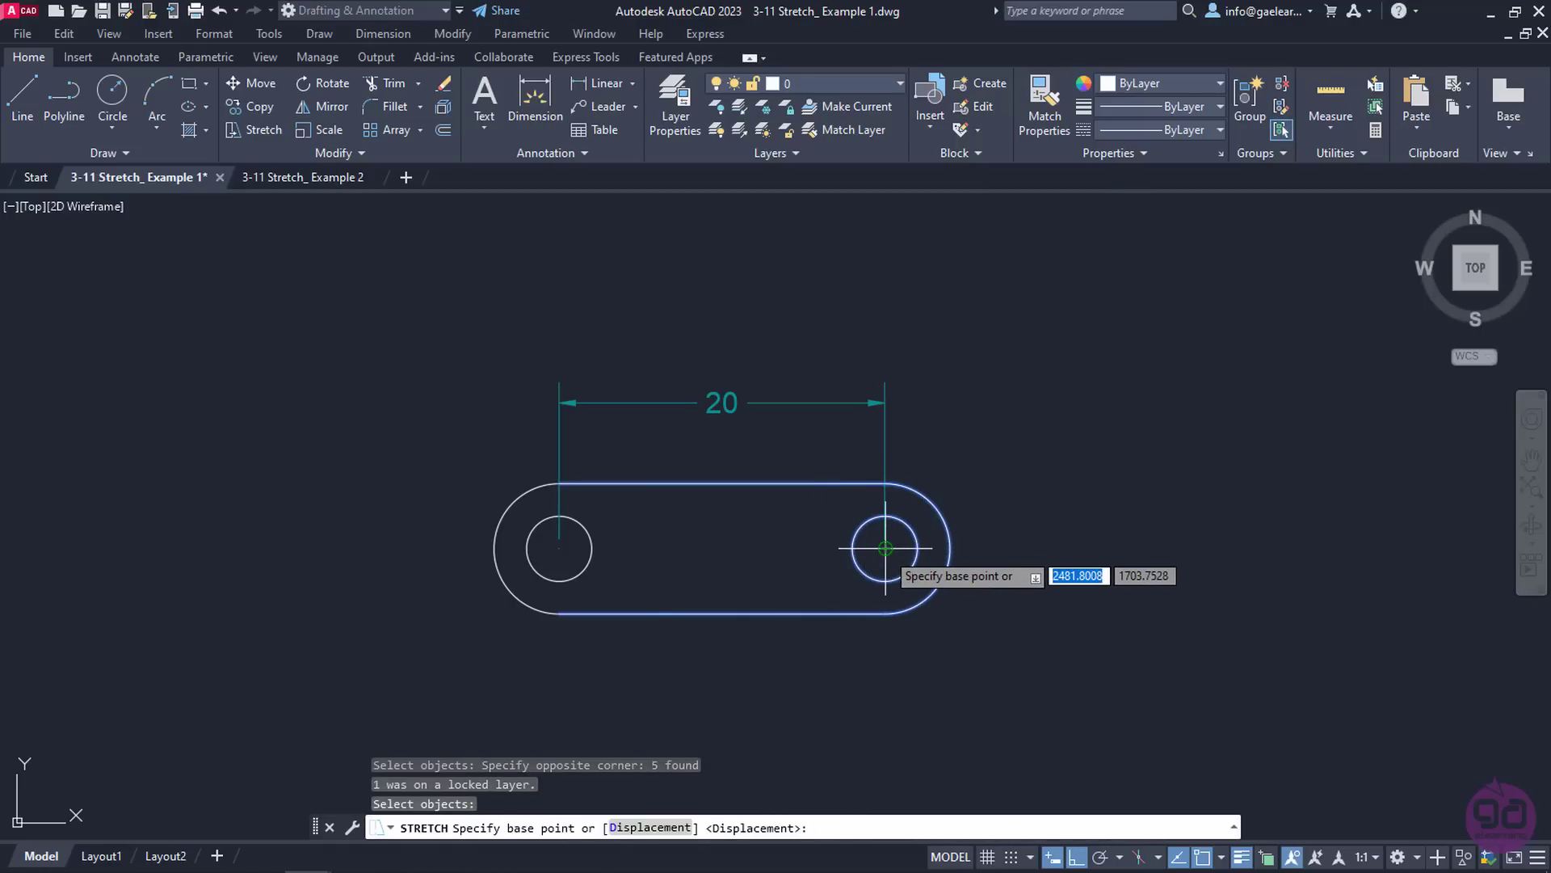
pyautogui.click(885, 549)
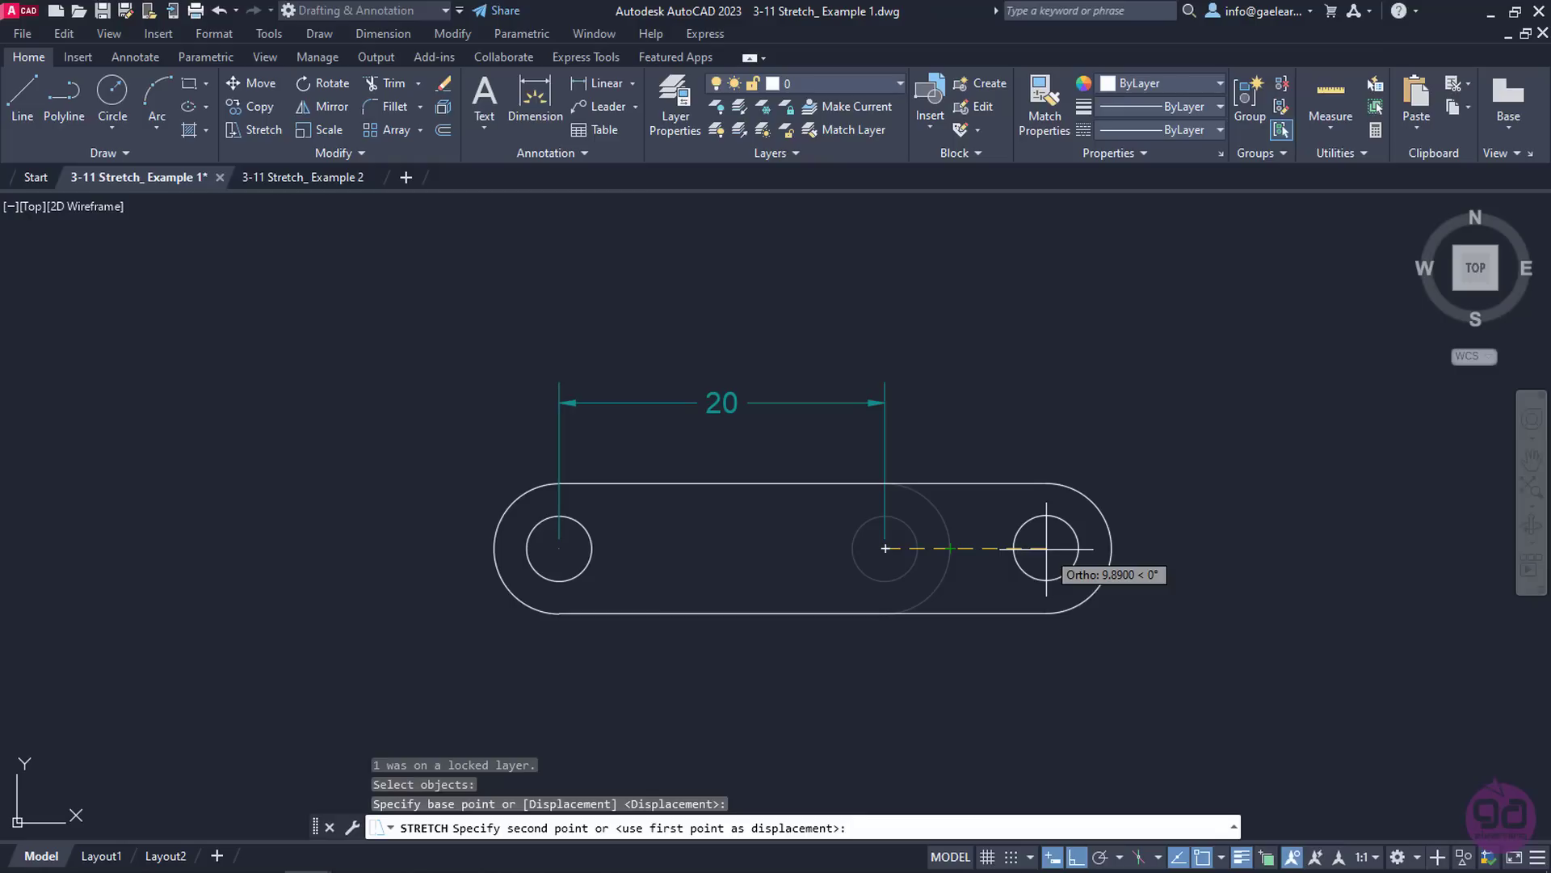
pyautogui.write('5')
pyautogui.press('Return')
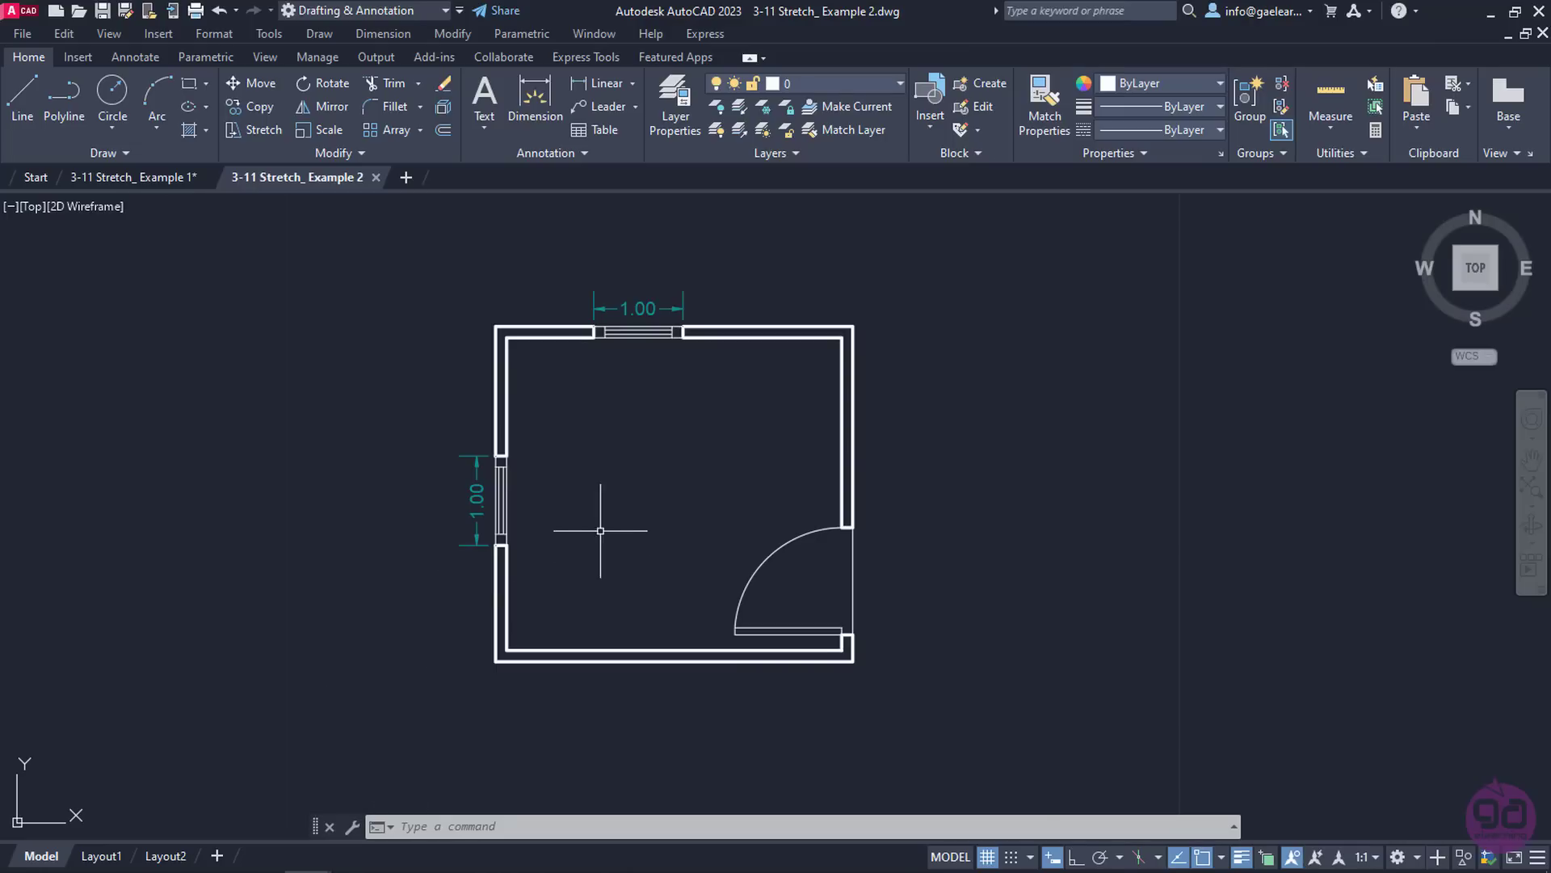
# Stretch the left wall window up by 1 to 2.00, excluding the corner wall polyline.
pyautogui.click(270, 130)
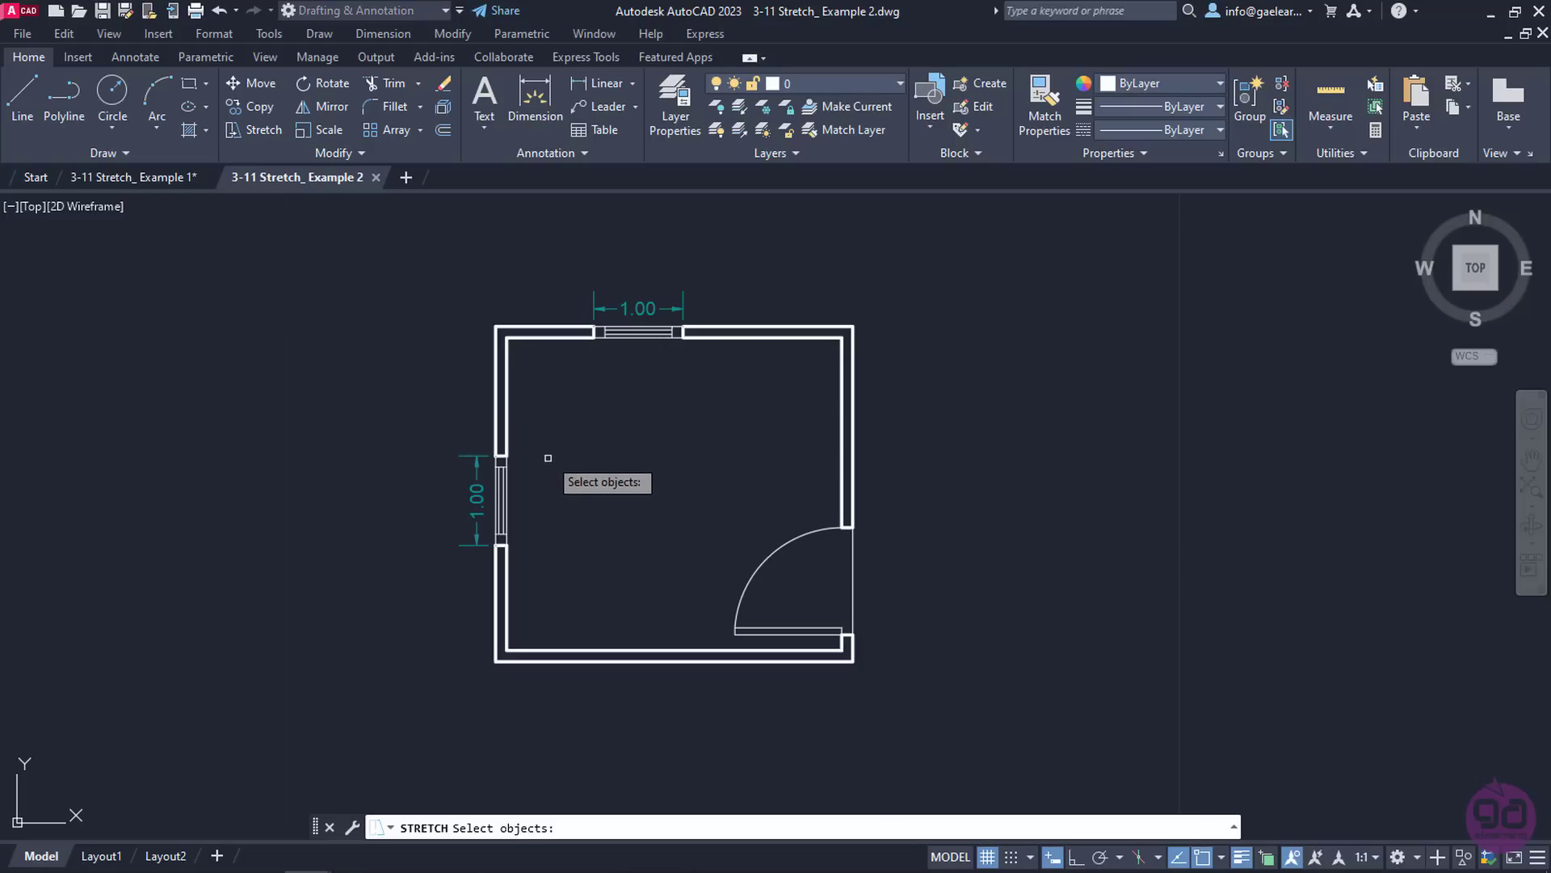
pyautogui.click(541, 490)
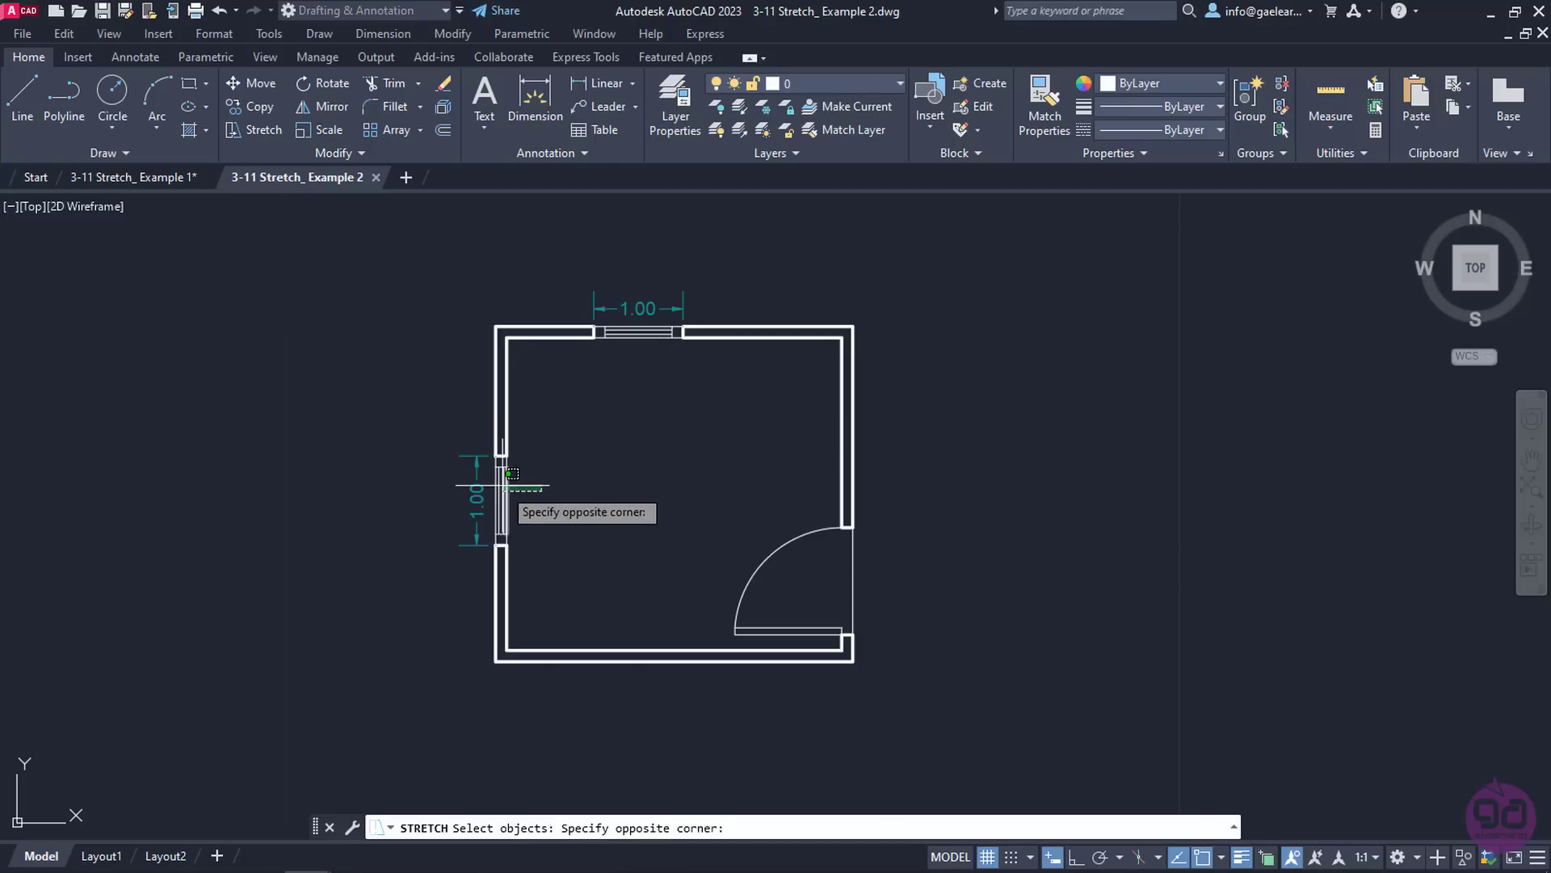
pyautogui.click(487, 436)
pyautogui.press('shift')
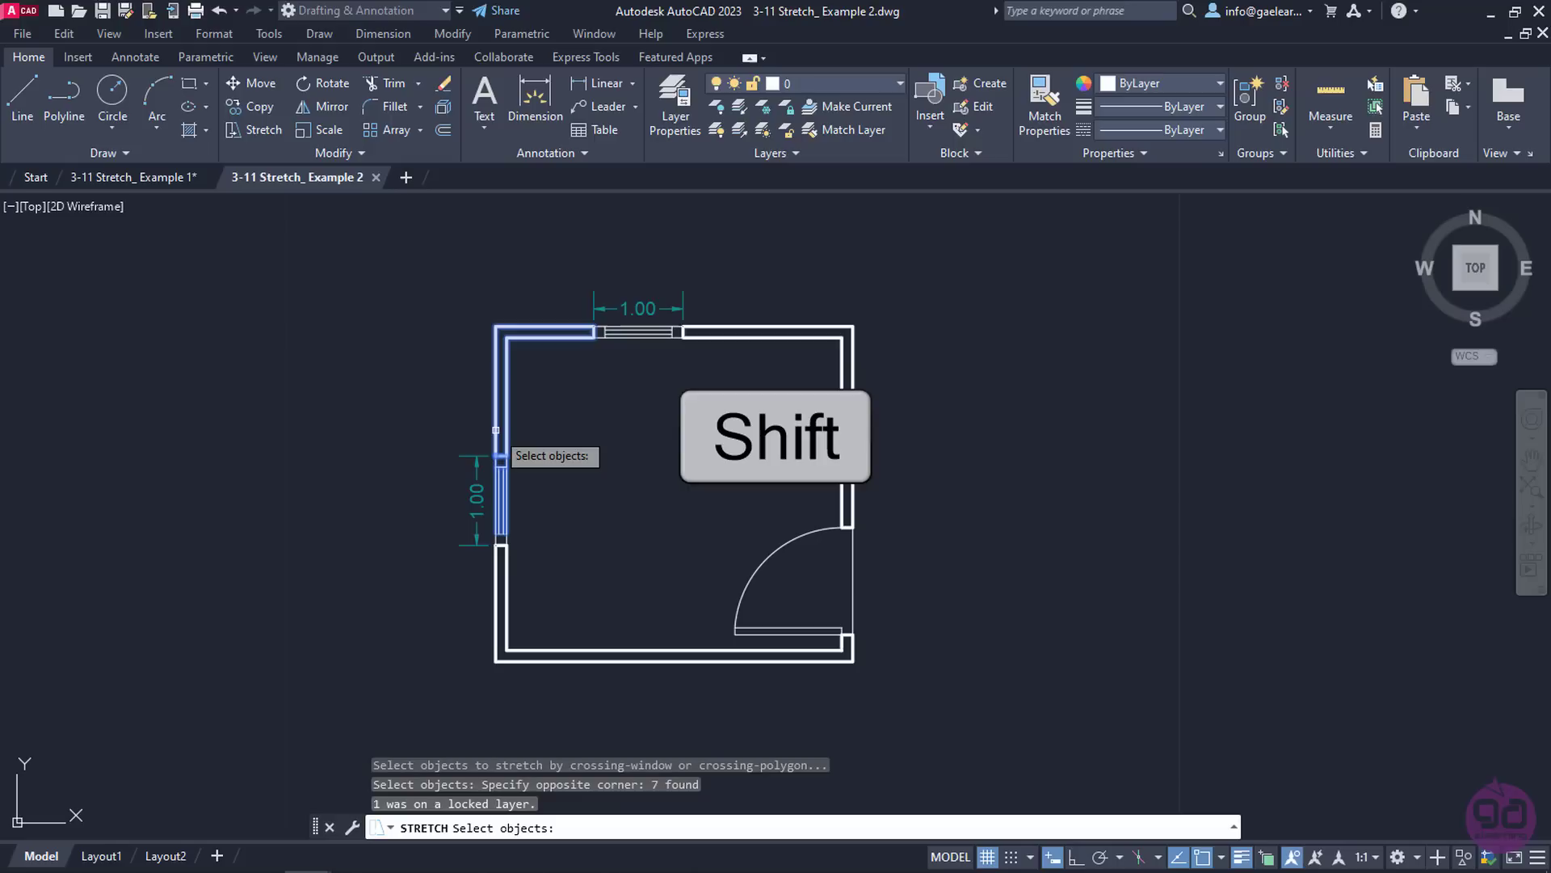
pyautogui.keyDown('shift'); pyautogui.click(496, 430); pyautogui.keyUp('shift')
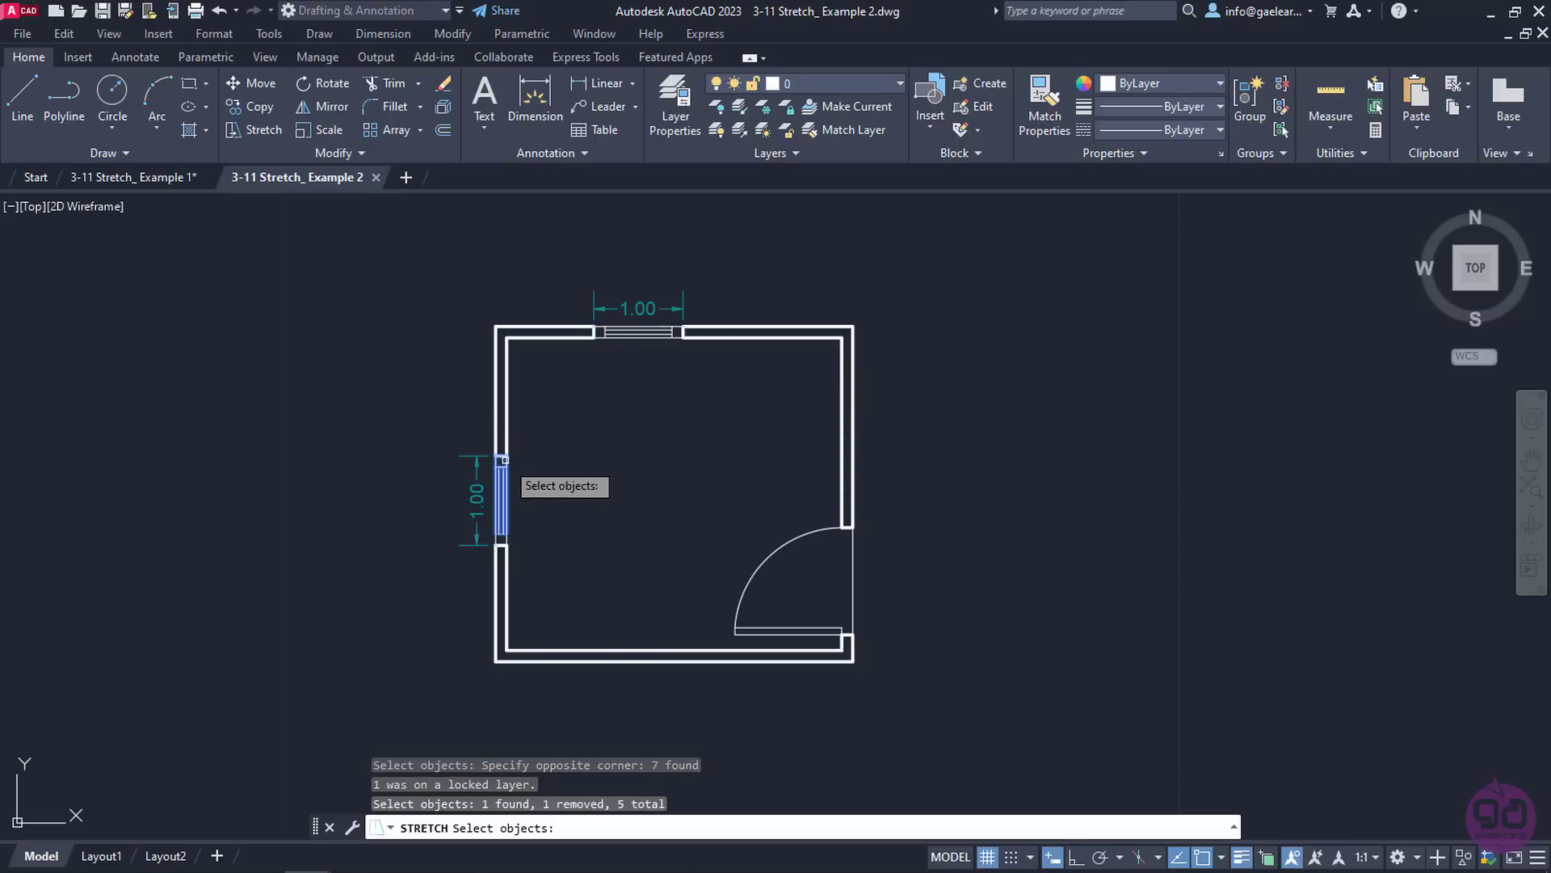
pyautogui.press('Return')
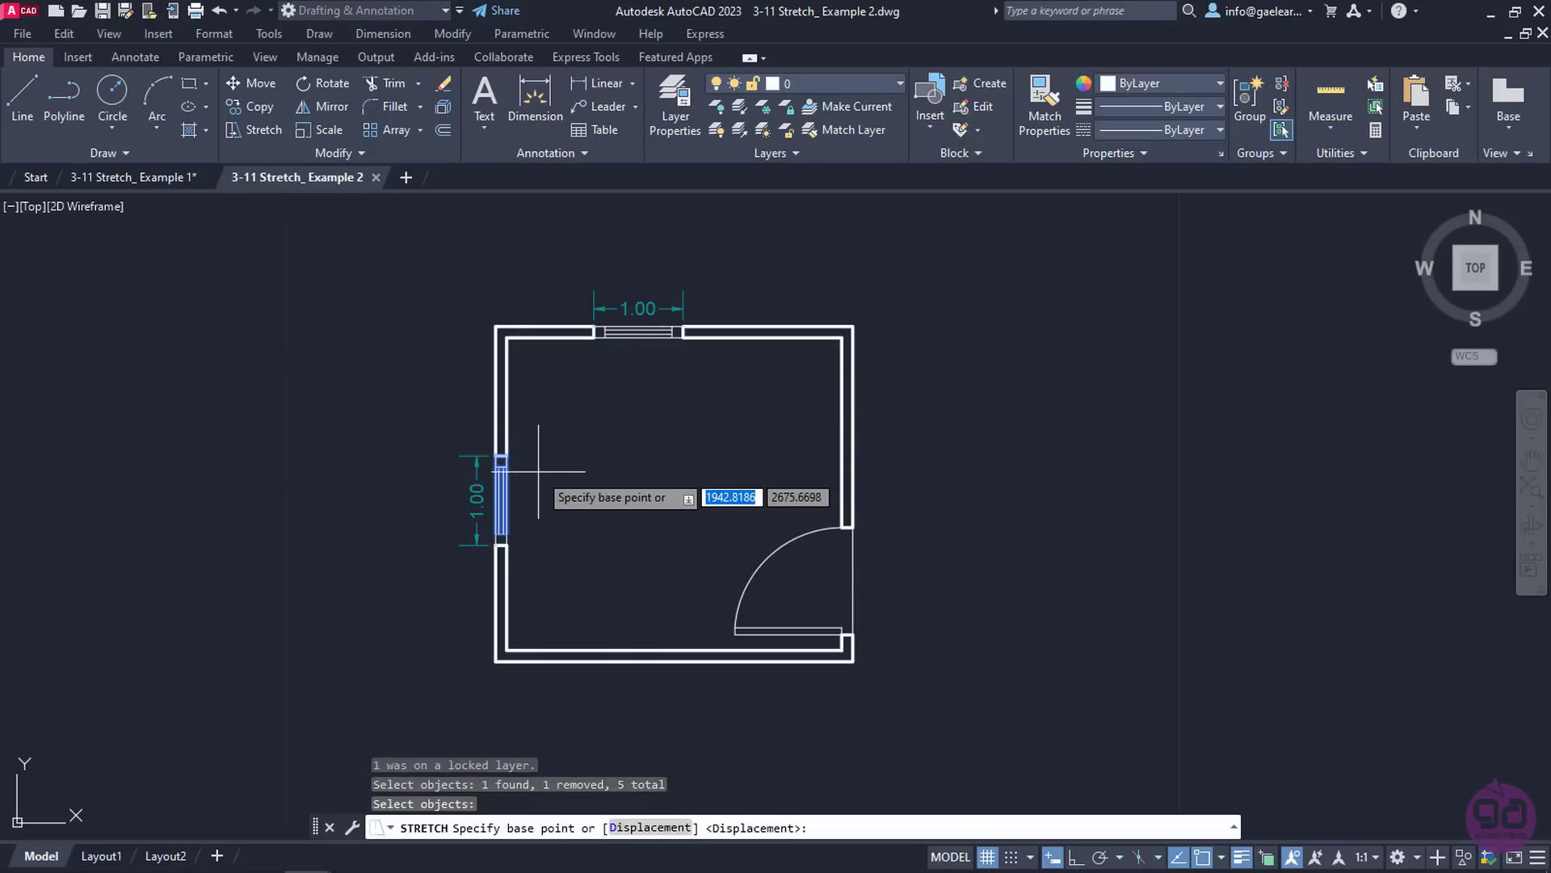
pyautogui.click(507, 456)
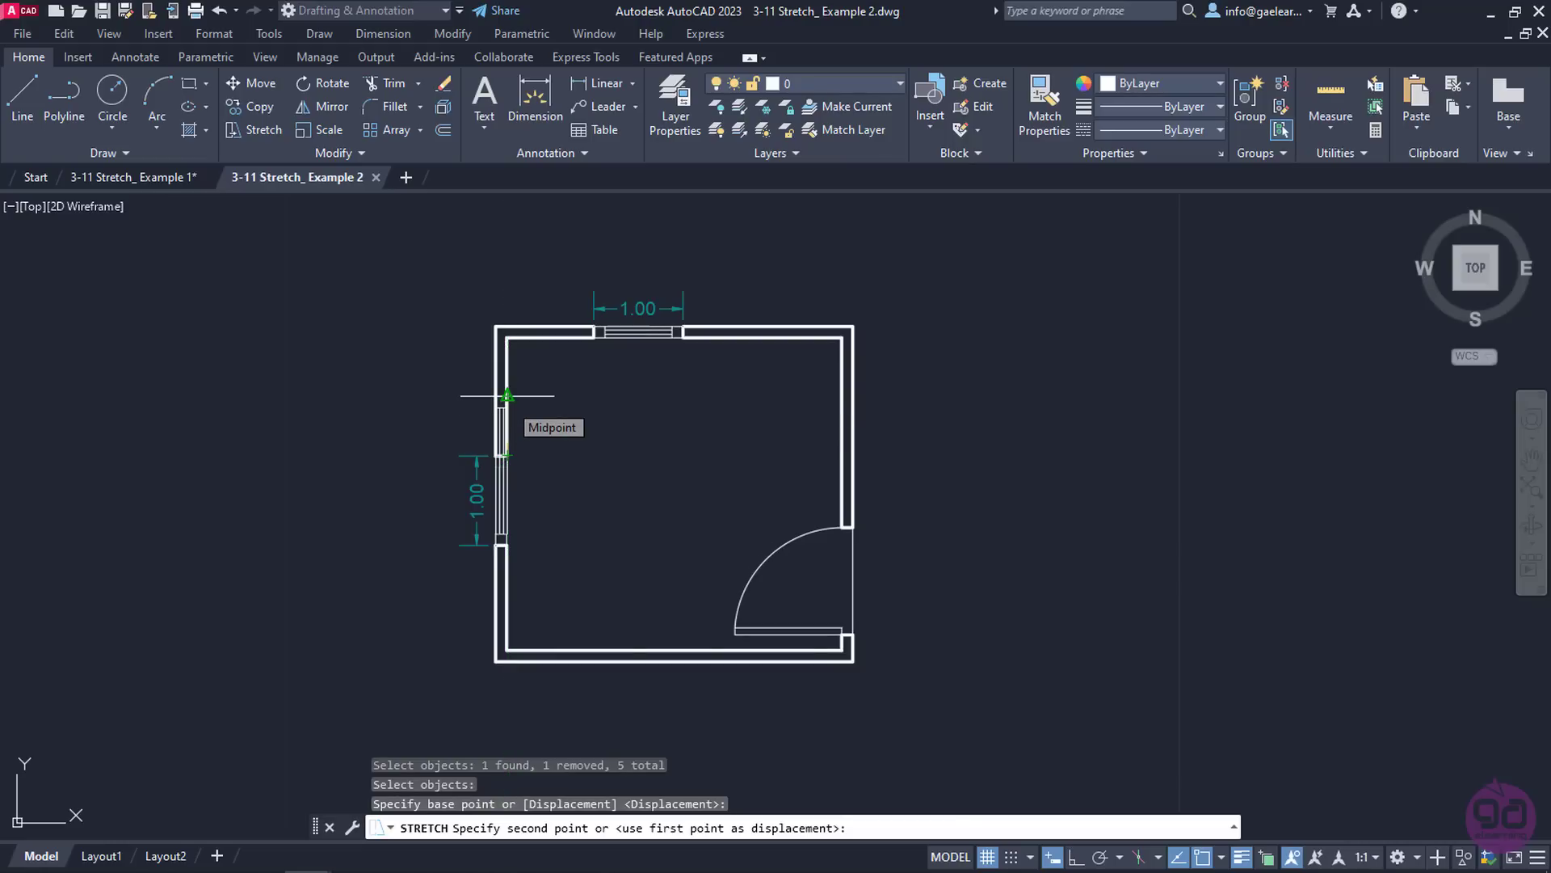
pyautogui.write('1')
pyautogui.press('Return')
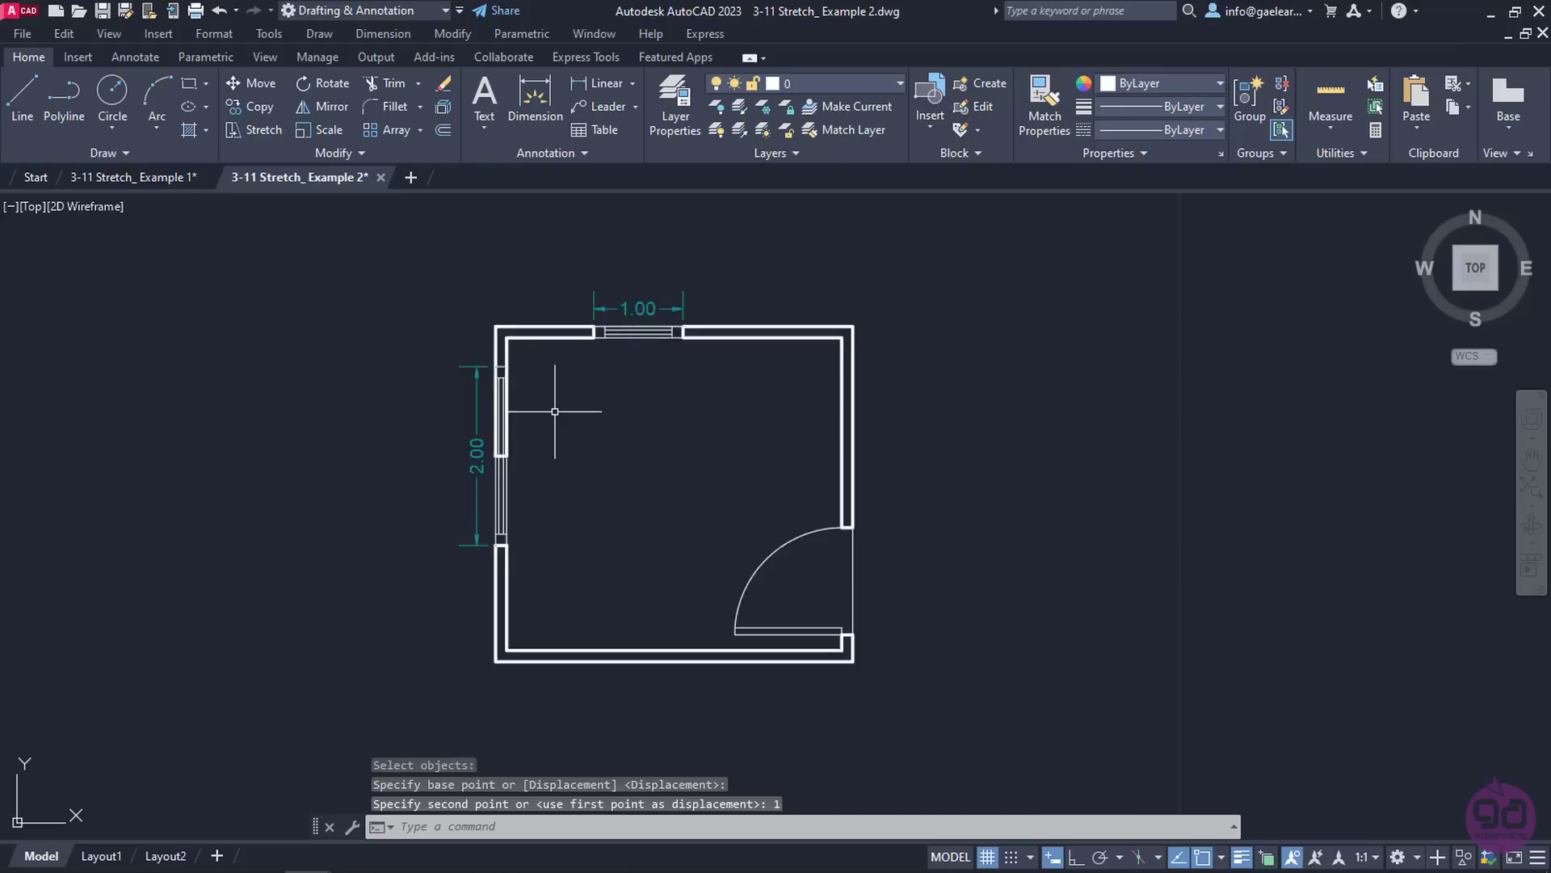
pyautogui.scroll(3, 555, 411)
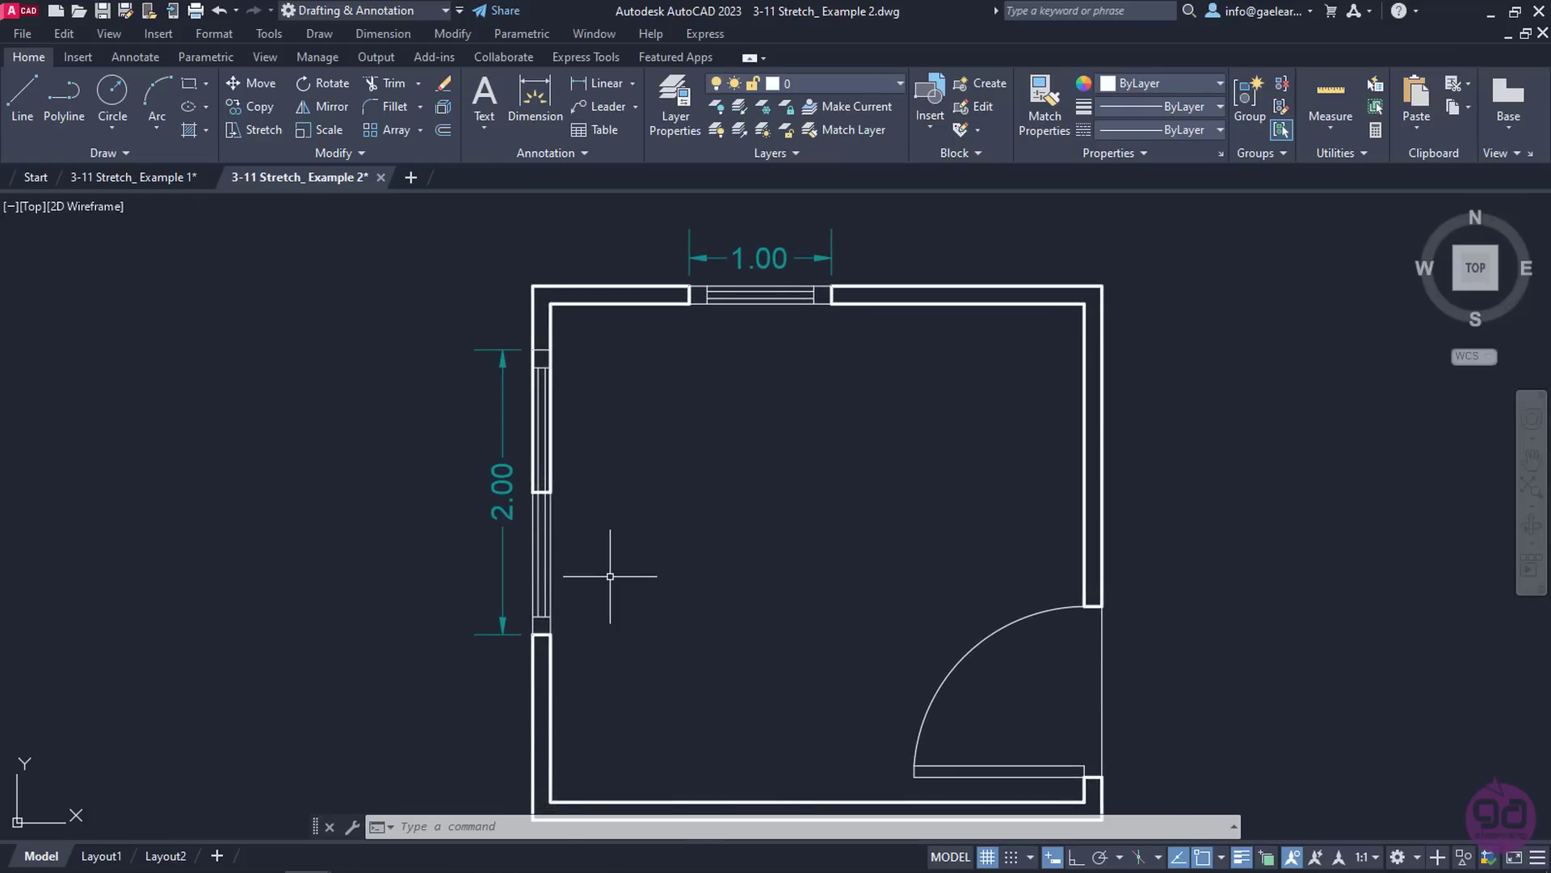
pyautogui.click(219, 9)
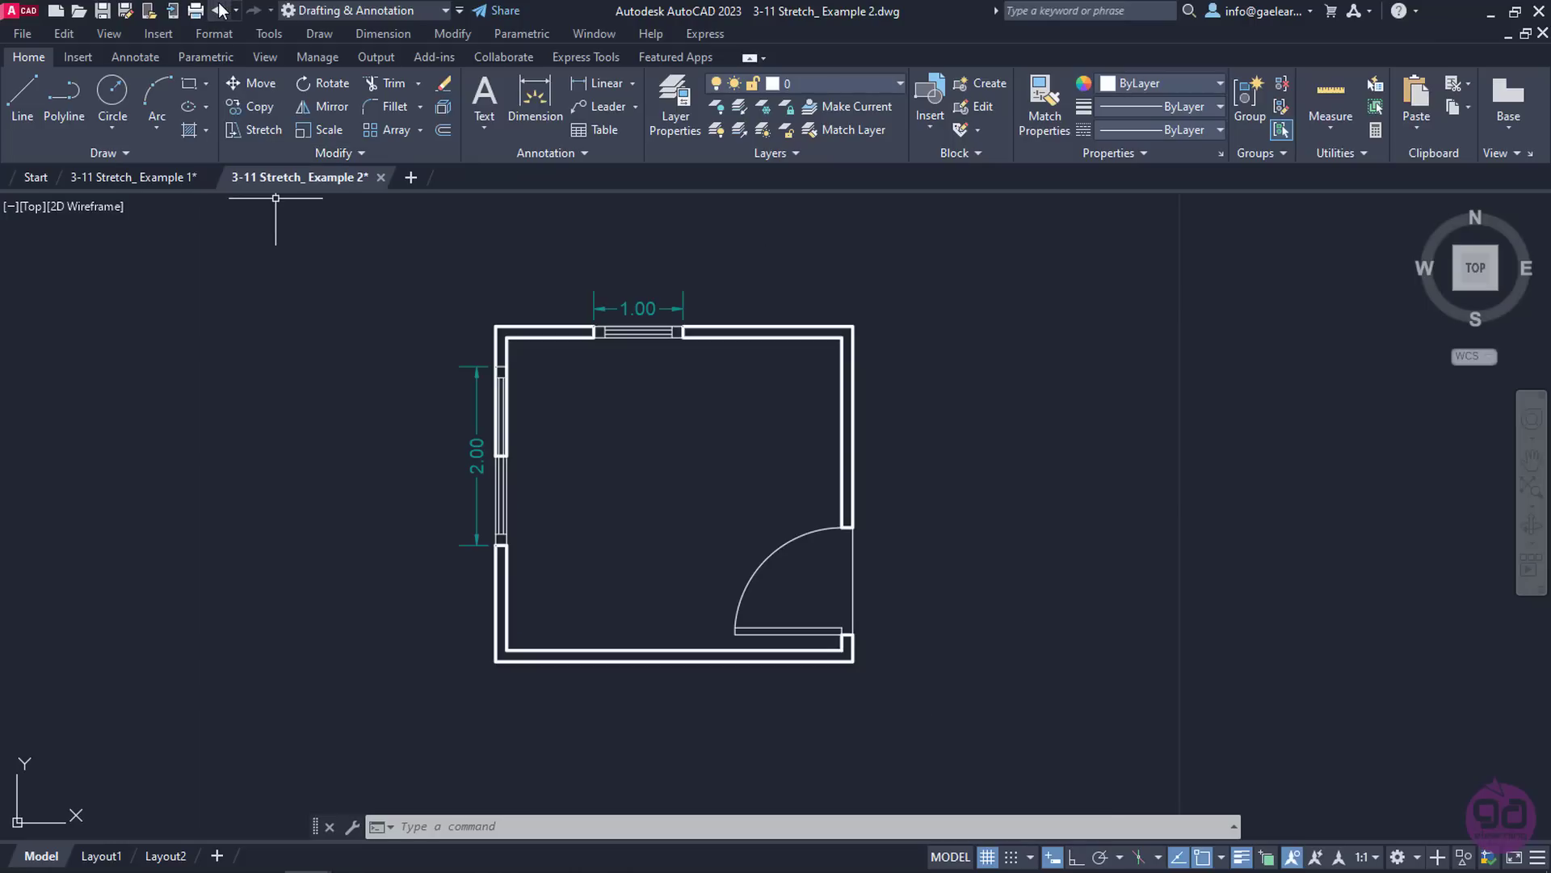
pyautogui.click(219, 10)
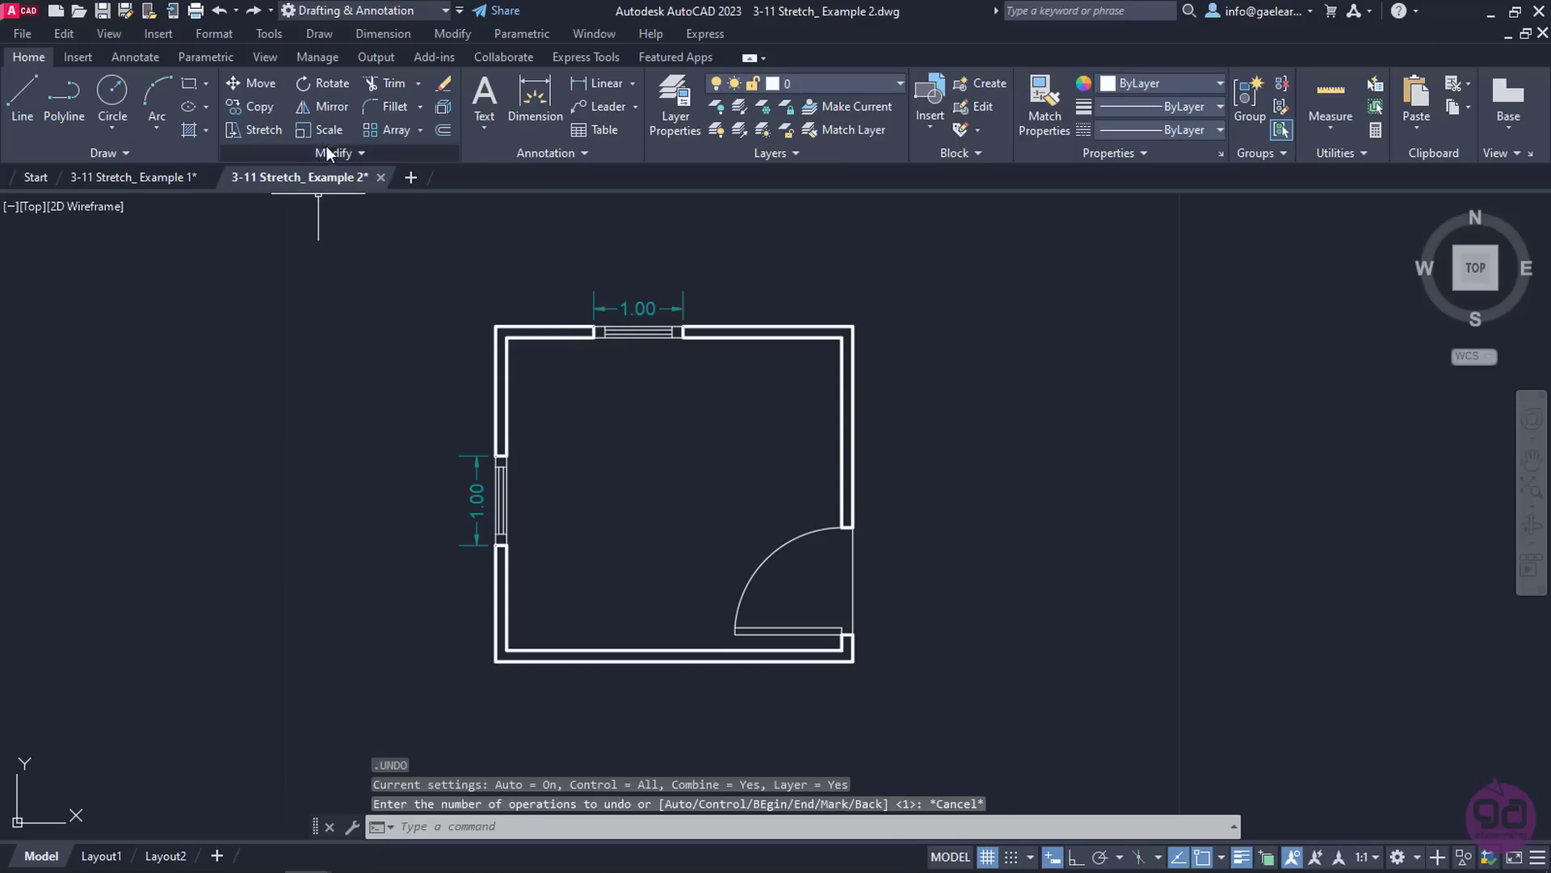
pyautogui.click(275, 129)
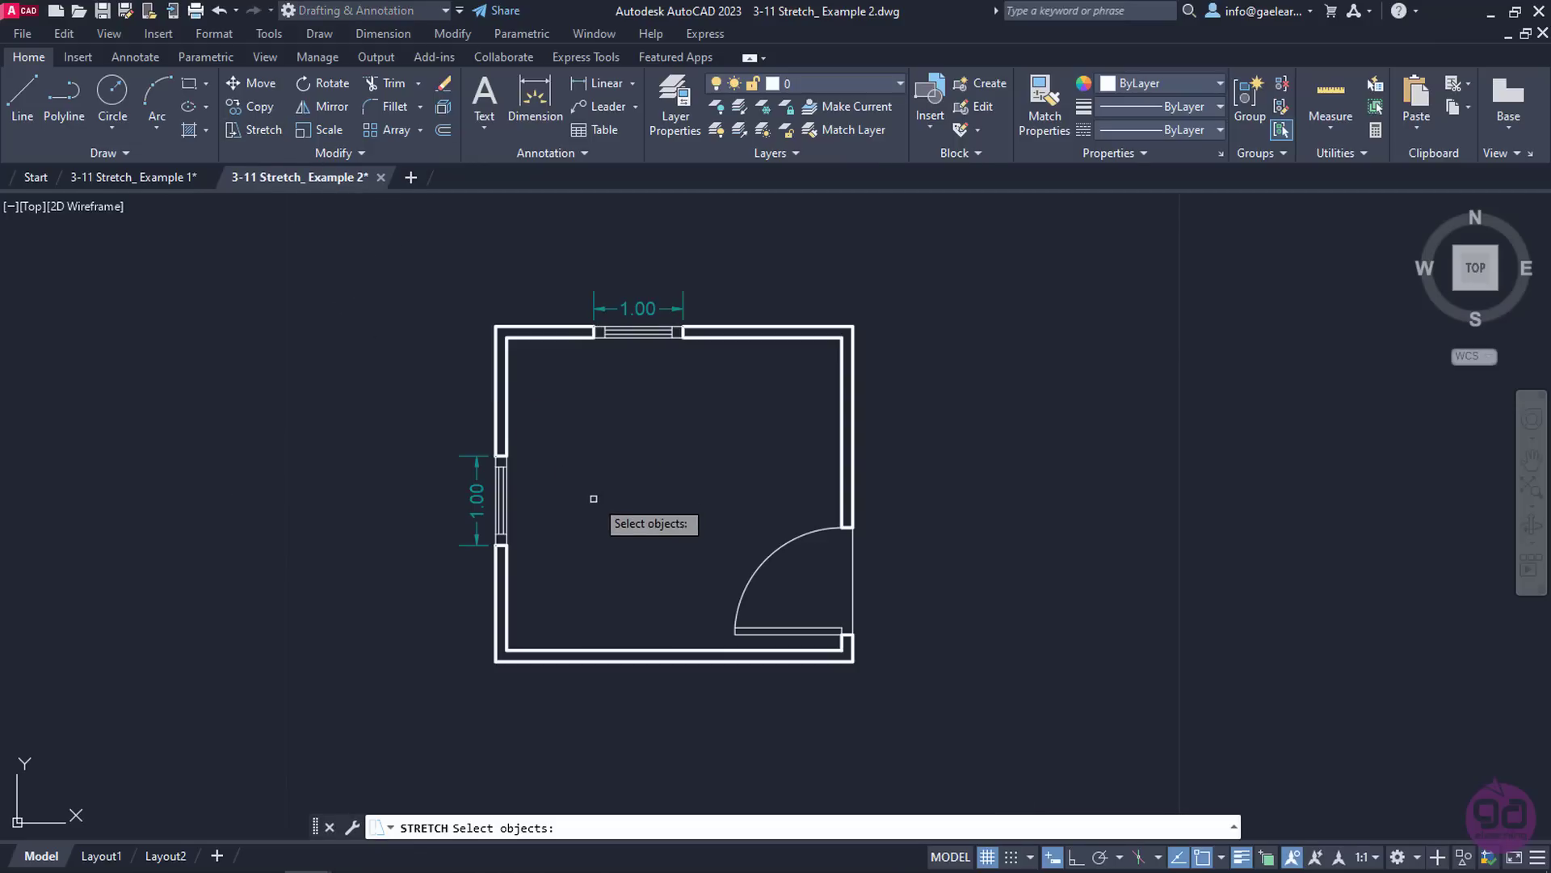
pyautogui.click(546, 493)
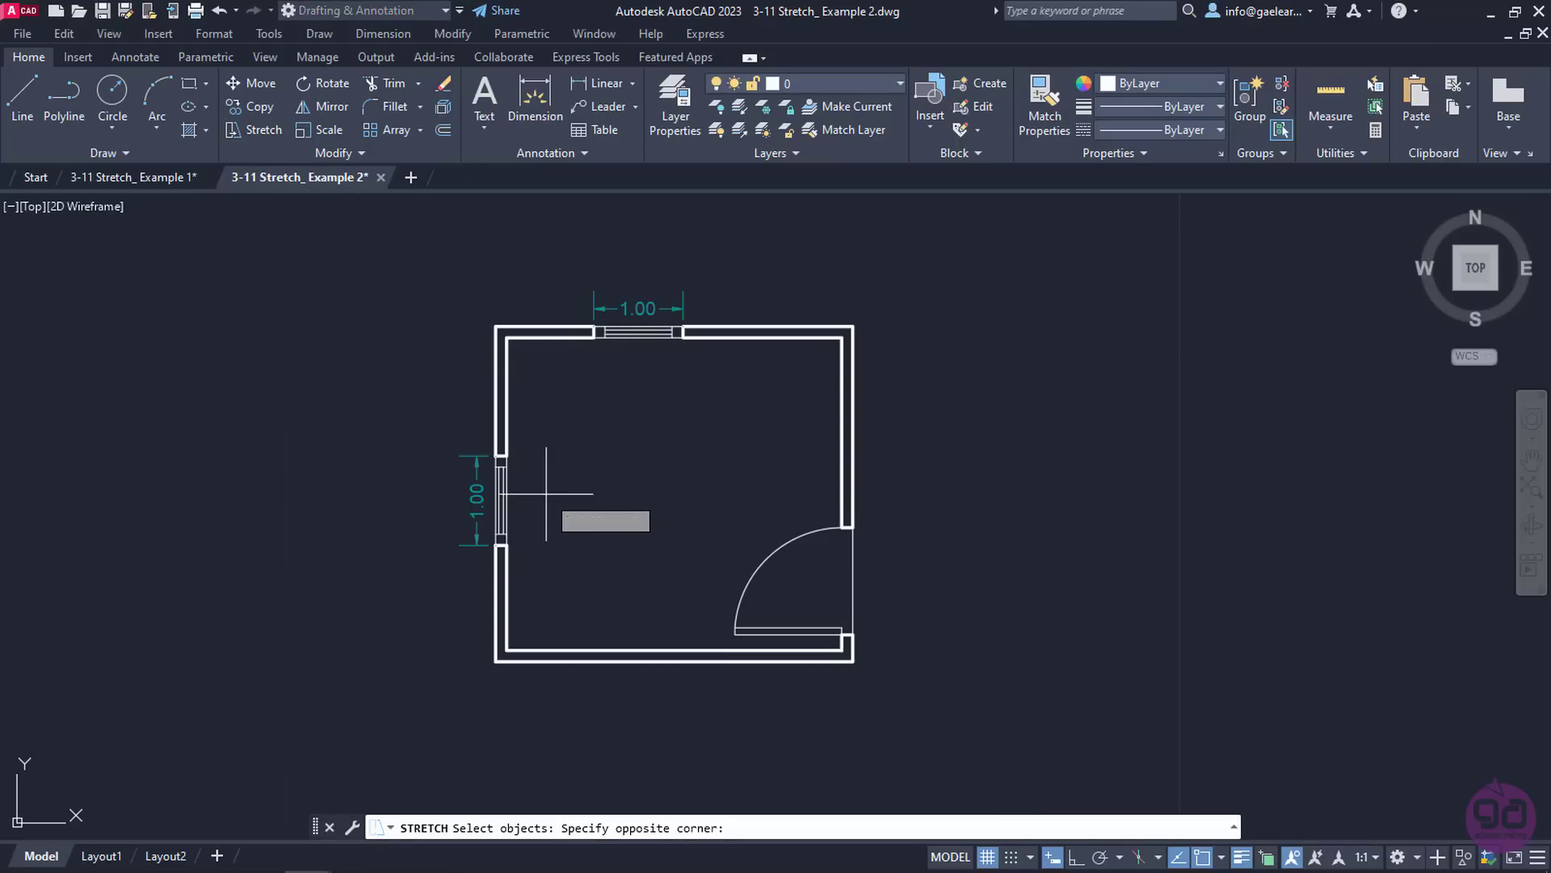
pyautogui.click(459, 430)
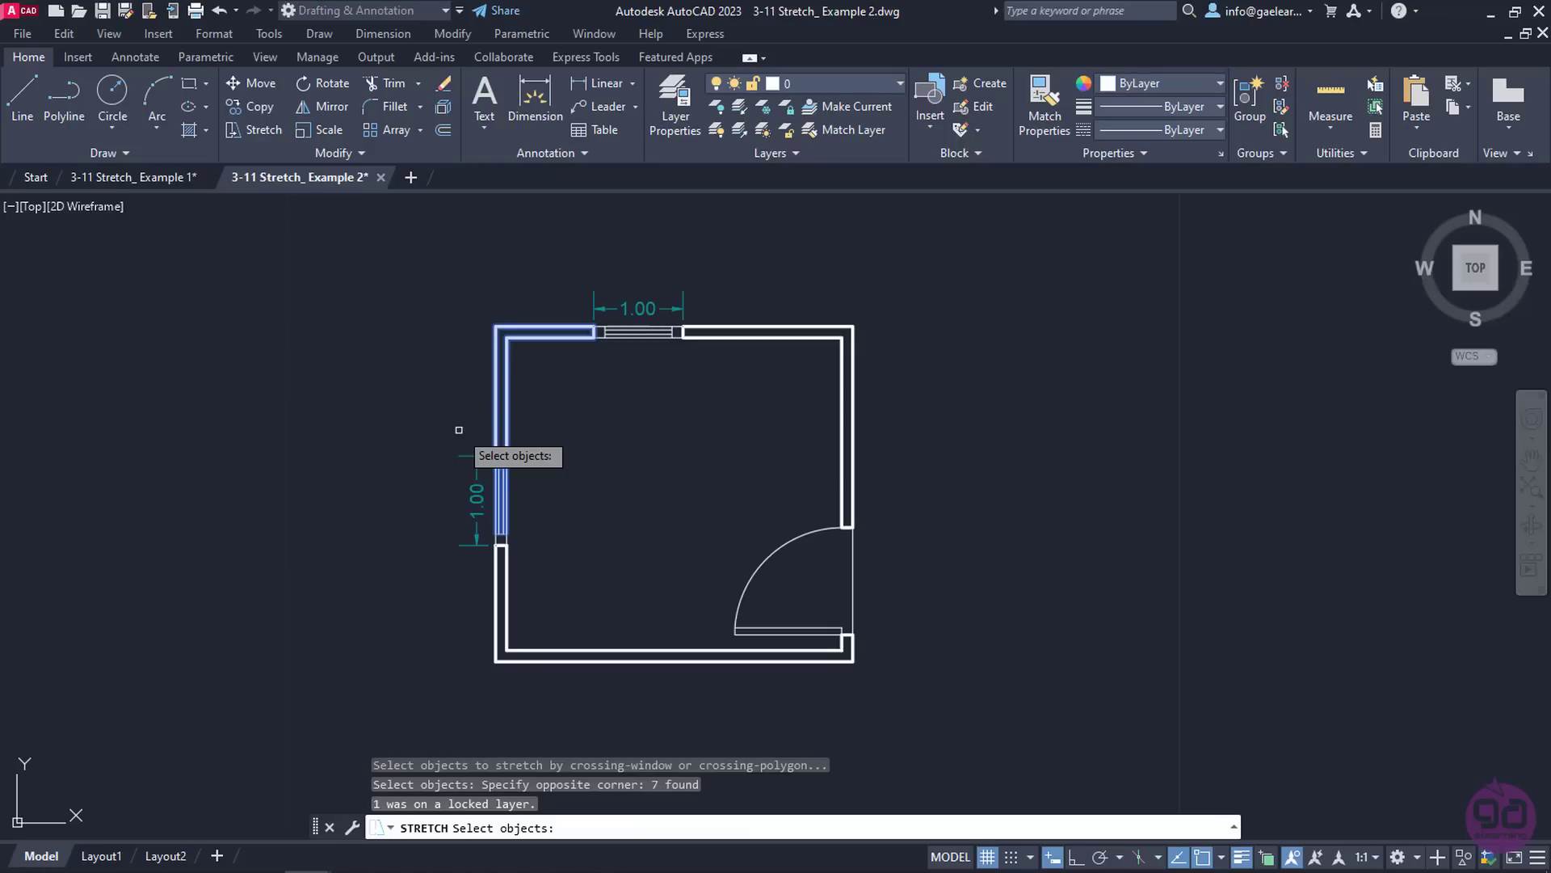
pyautogui.press('Return')
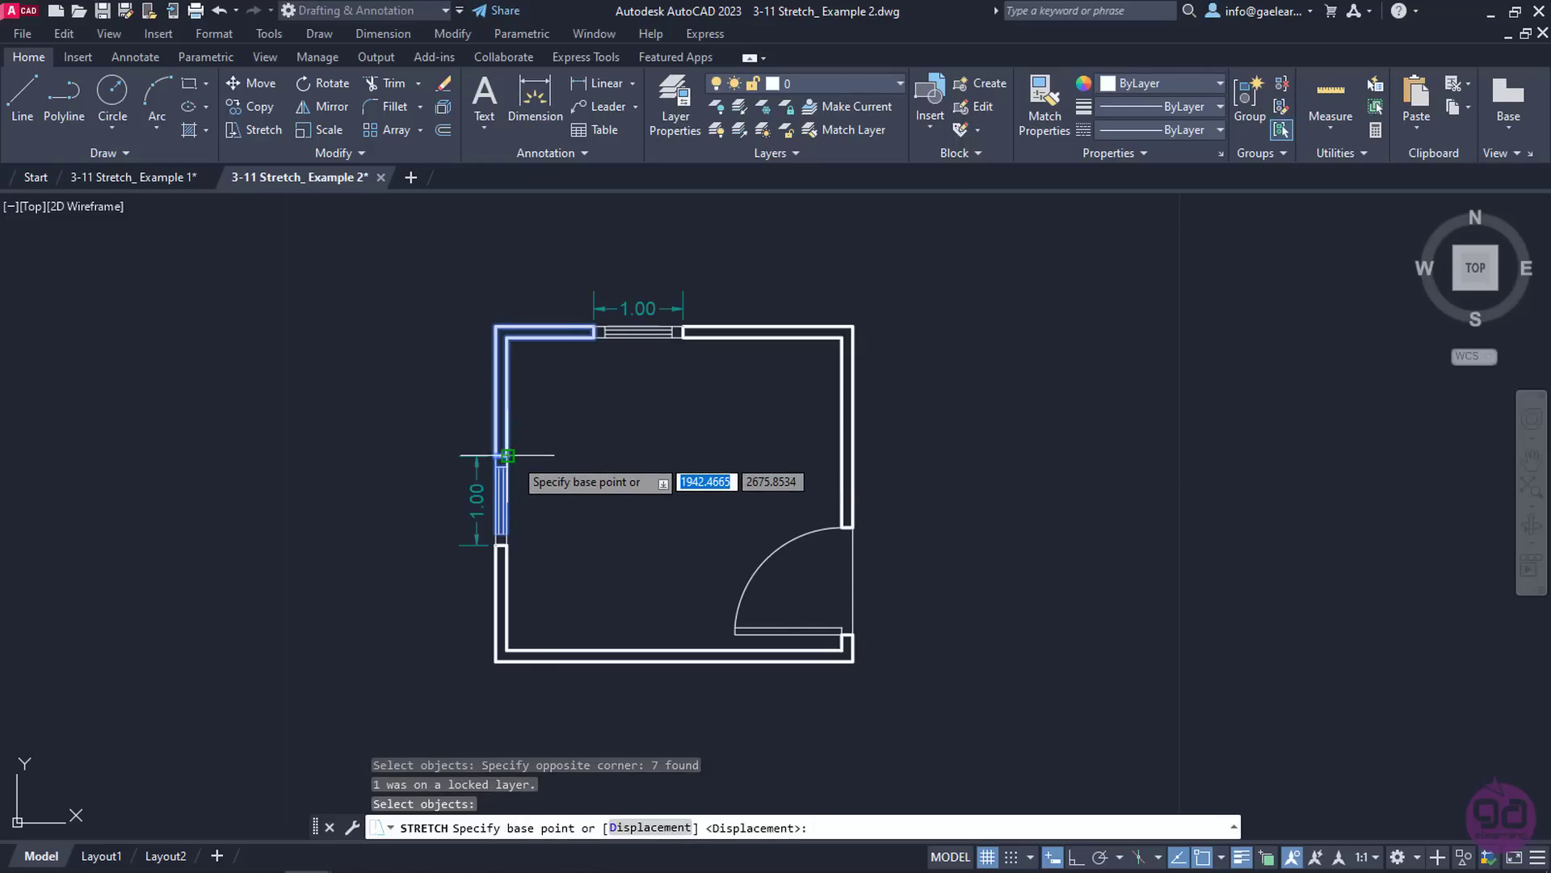
pyautogui.click(507, 455)
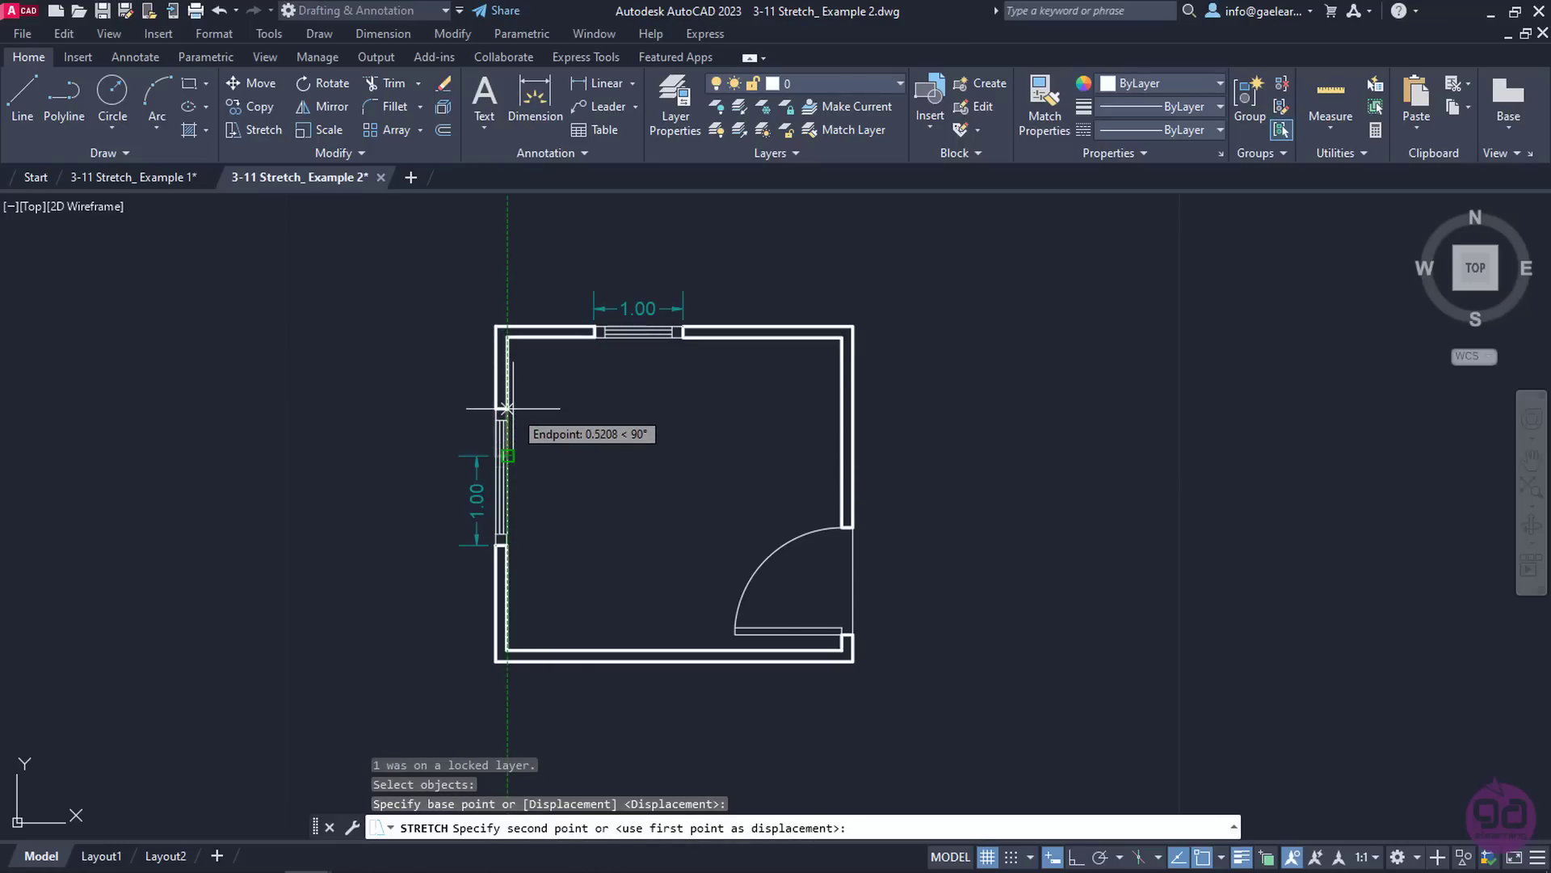
pyautogui.write('1')
pyautogui.press('Return')
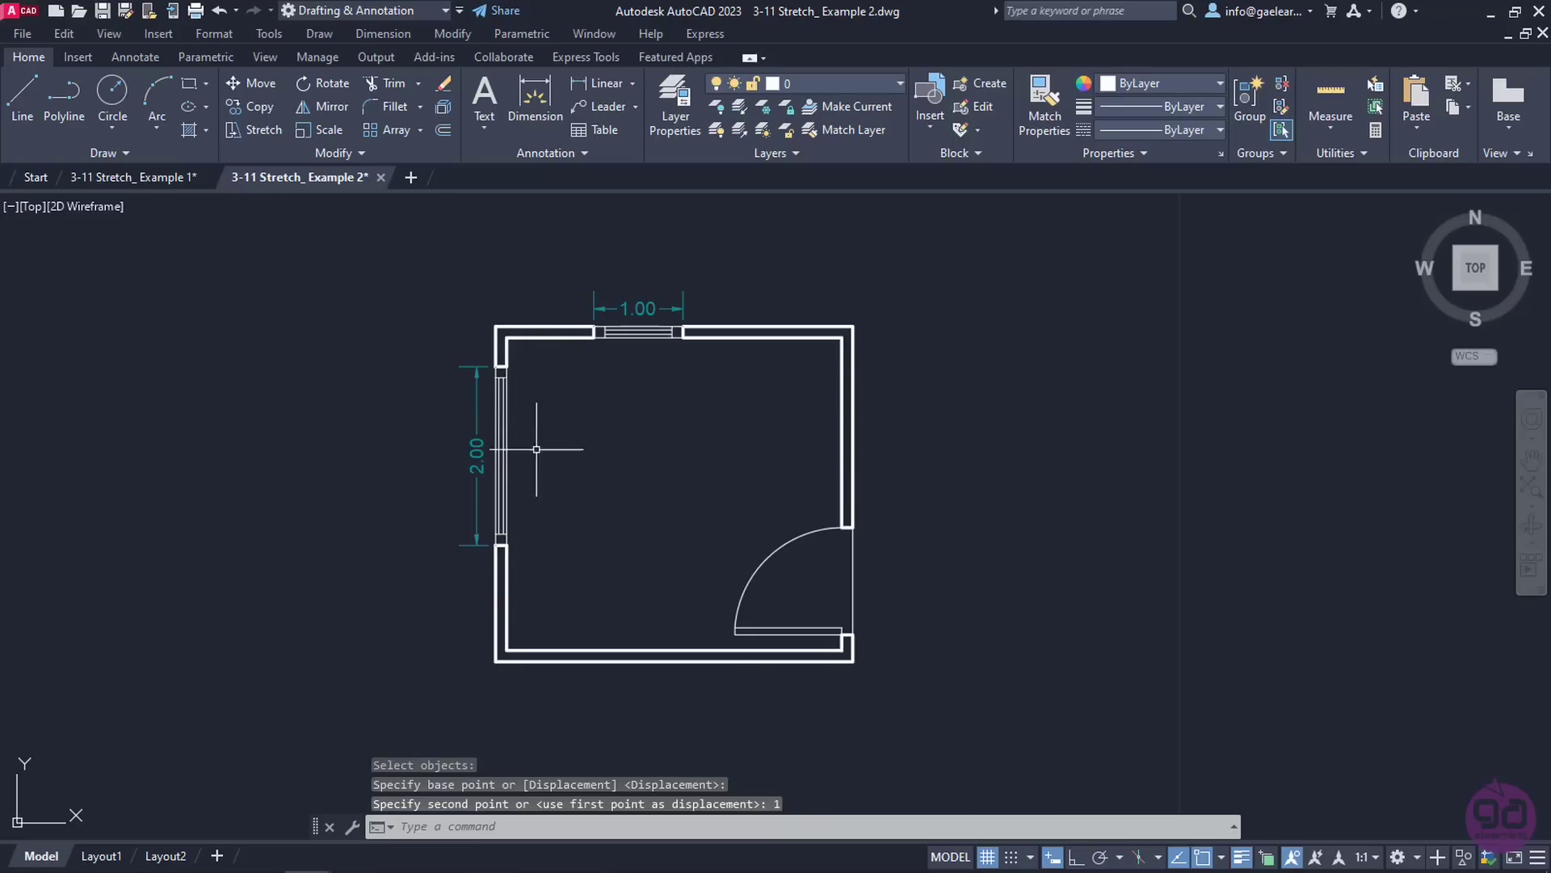